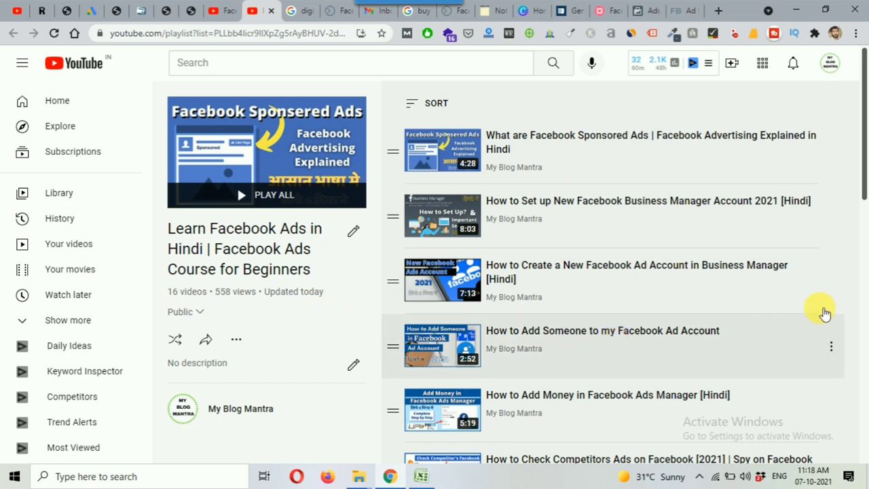
Look through the videos in the Learn Facebook Ads in Hindi playlist and the Facebook Lead Generation Ads playlist
left_click_drag(863, 141, 860, 370)
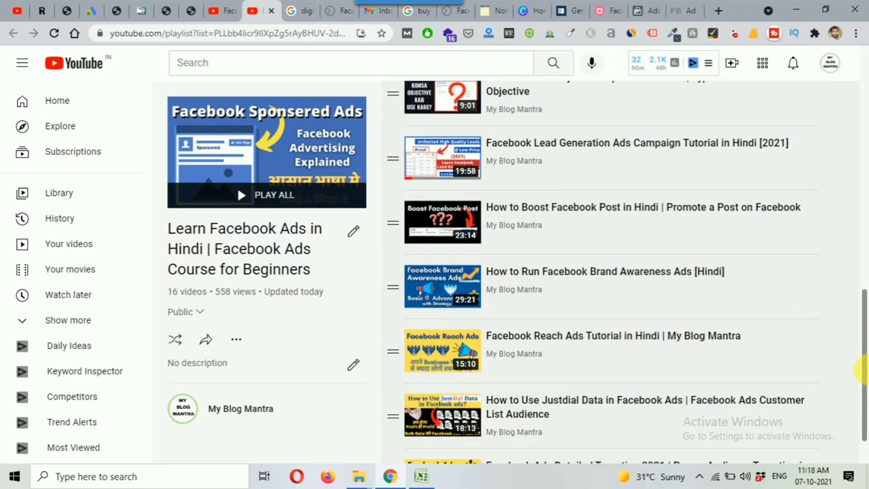
left_click_drag(861, 370, 860, 102)
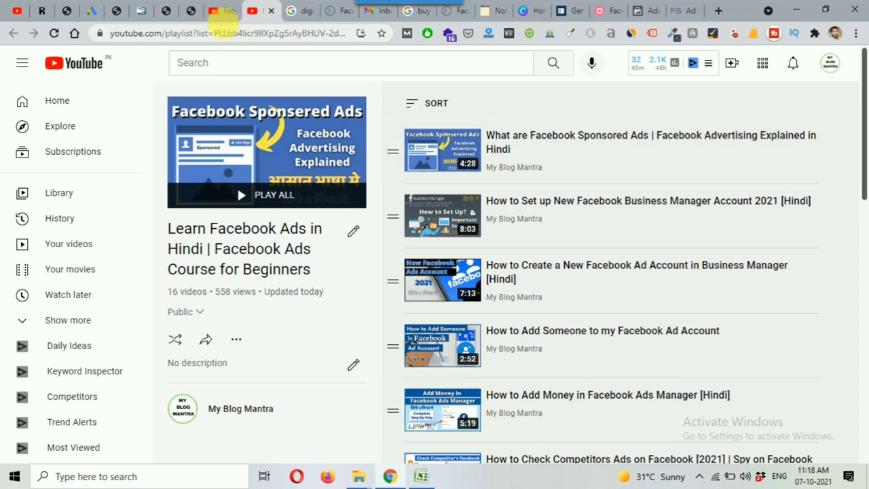
left_click(213, 14)
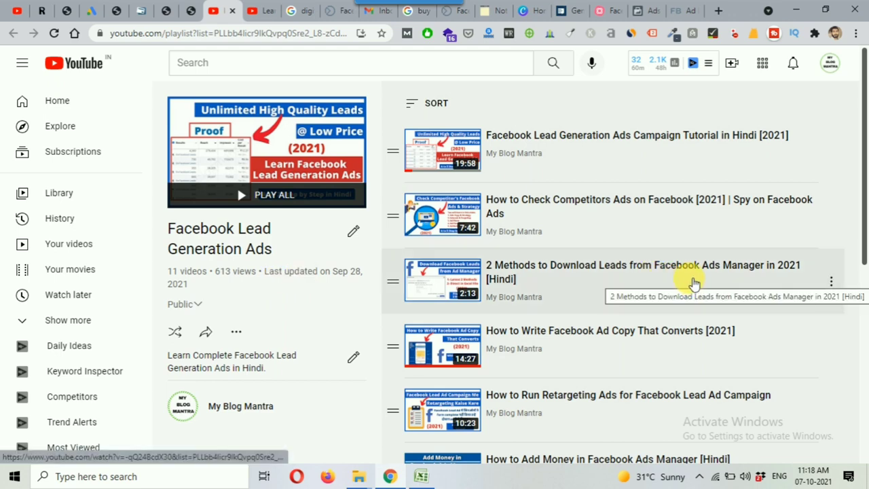
Switch to Facebook Ads Manager and open the draft New Campaign for editing
left_click(601, 10)
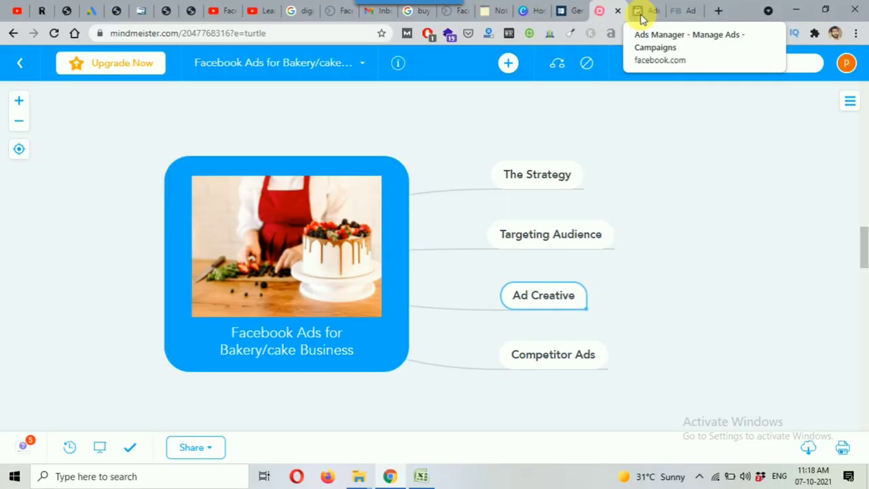
left_click(638, 12)
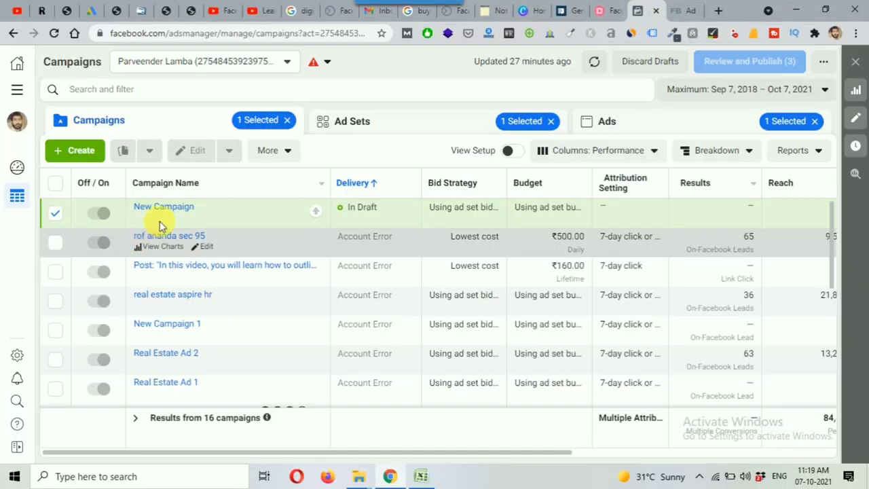
left_click(202, 217)
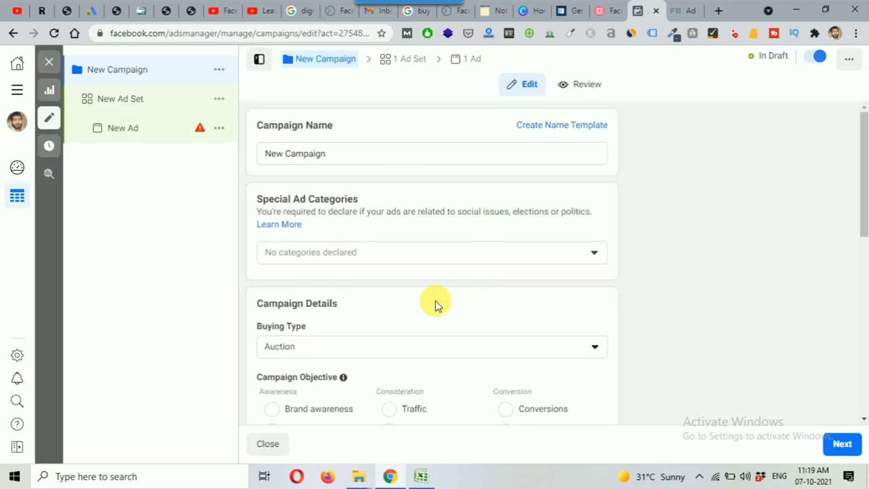
Set the campaign objective to Brand awareness in the campaign details
scroll(434, 302, "down", 1)
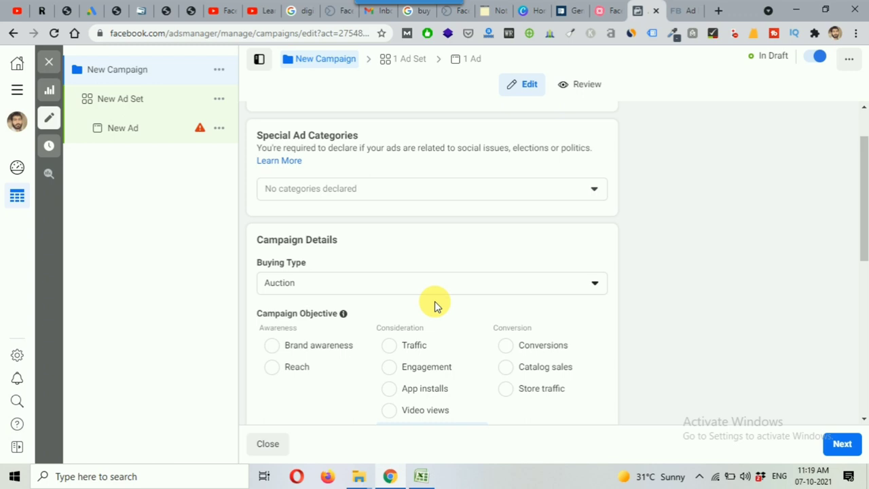
scroll(435, 305, "down", 1)
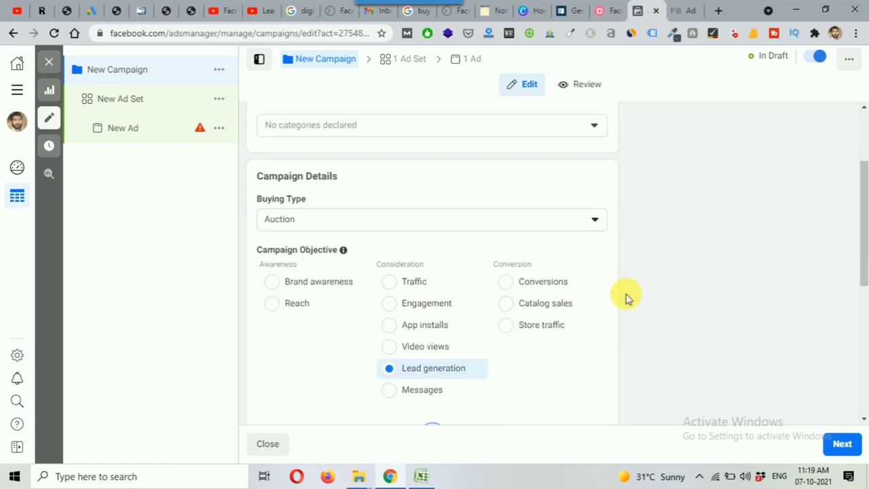
scroll(626, 298, "down", 1)
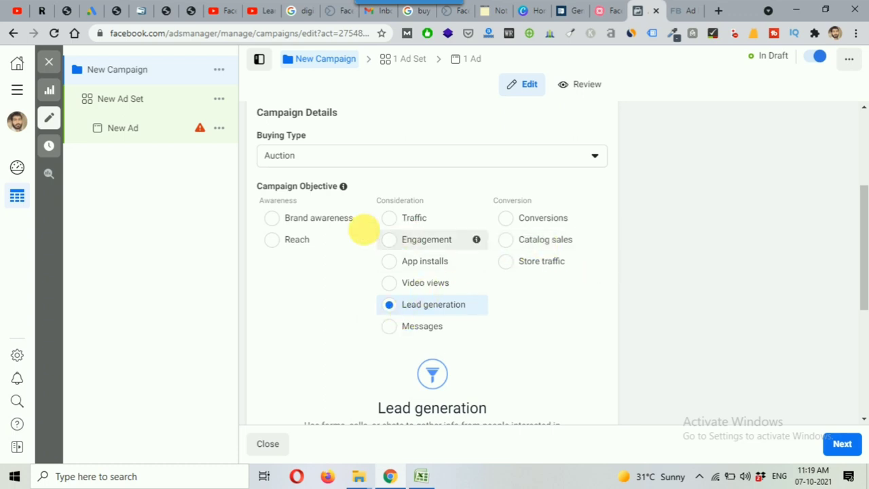
left_click(272, 224)
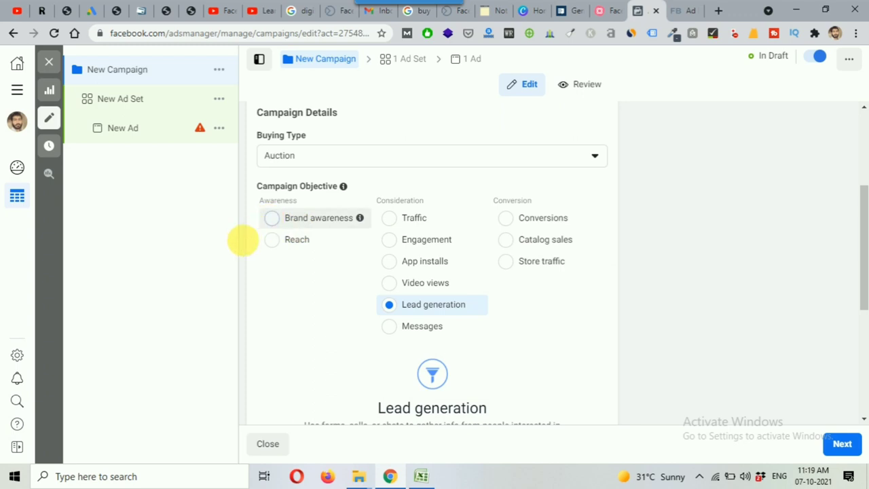
left_click(581, 305)
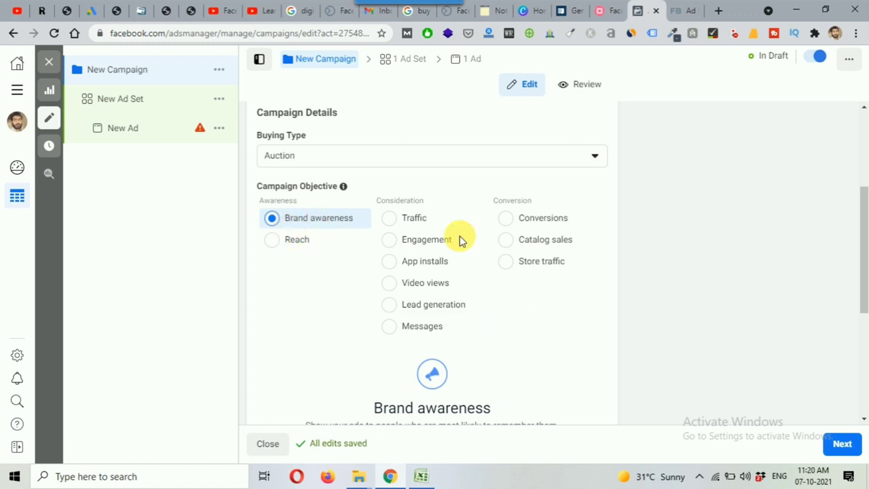
Open the campaign's New Ad Set and reset its schedule start date to today
left_click(408, 62)
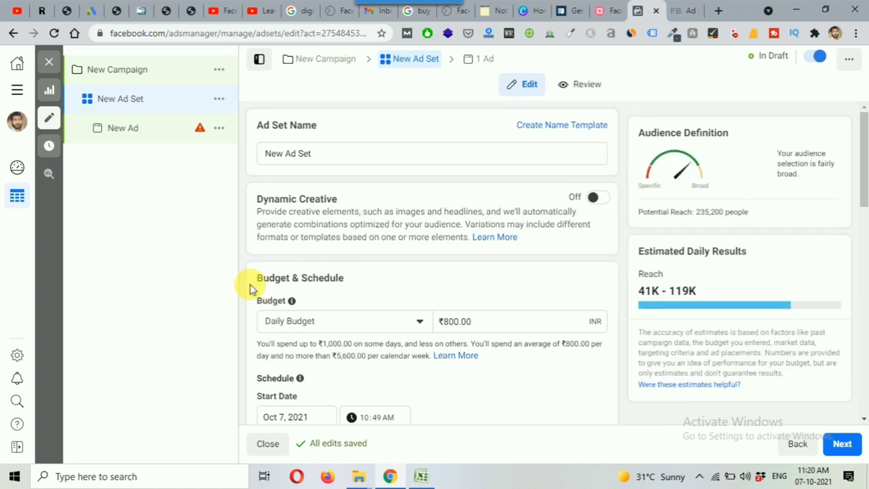
scroll(415, 256, "down", 5)
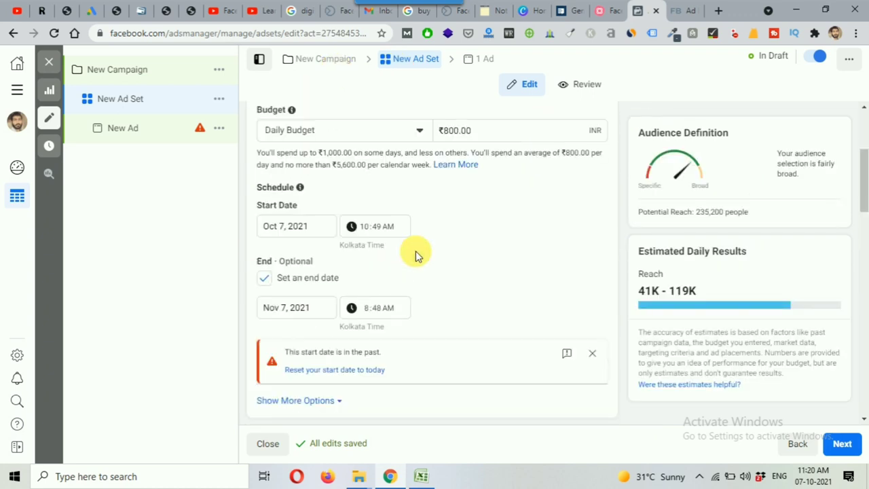
left_click(330, 242)
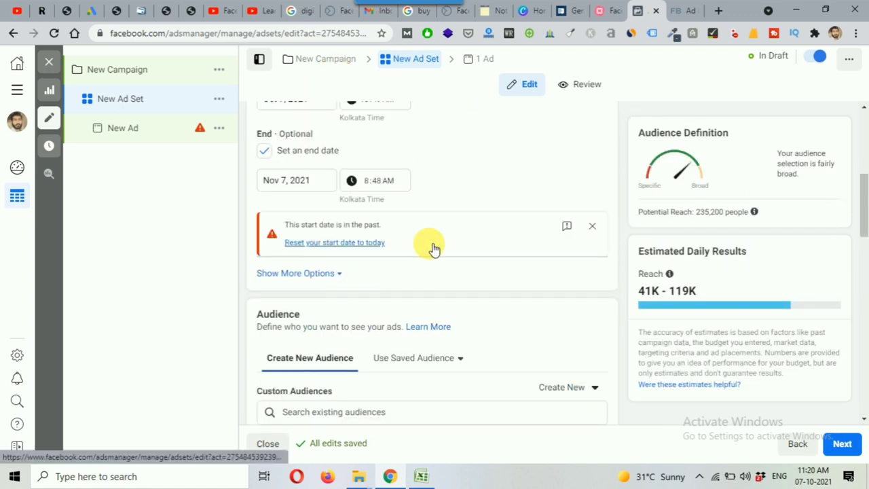
Set the maximum age of the ad set's audience to 50
scroll(437, 238, "down", 2)
scroll(442, 242, "down", 3)
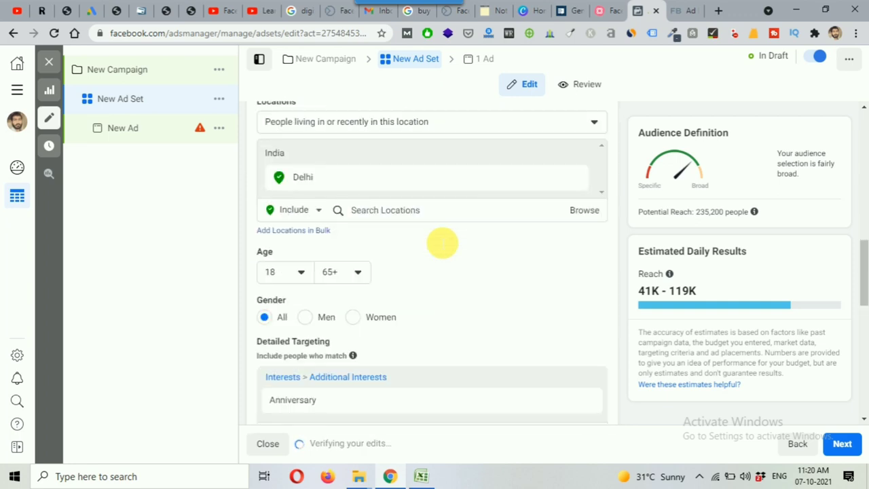
left_click(343, 273)
scroll(370, 349, "up", 3)
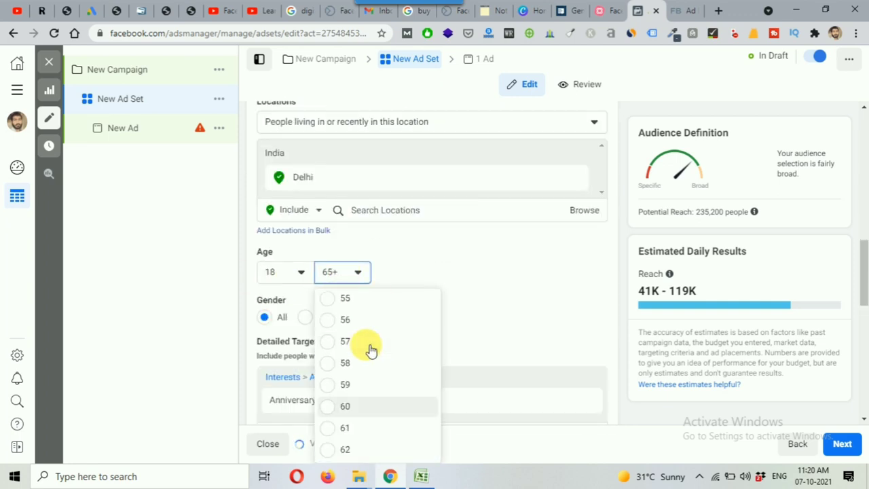
left_click(332, 317)
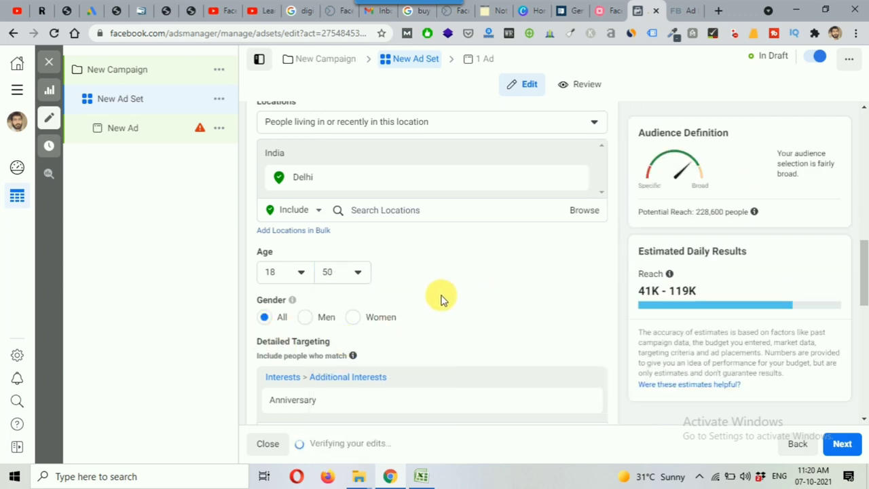
Remove the Anniversary interest from the ad set's detailed targeting
scroll(469, 285, "down", 1)
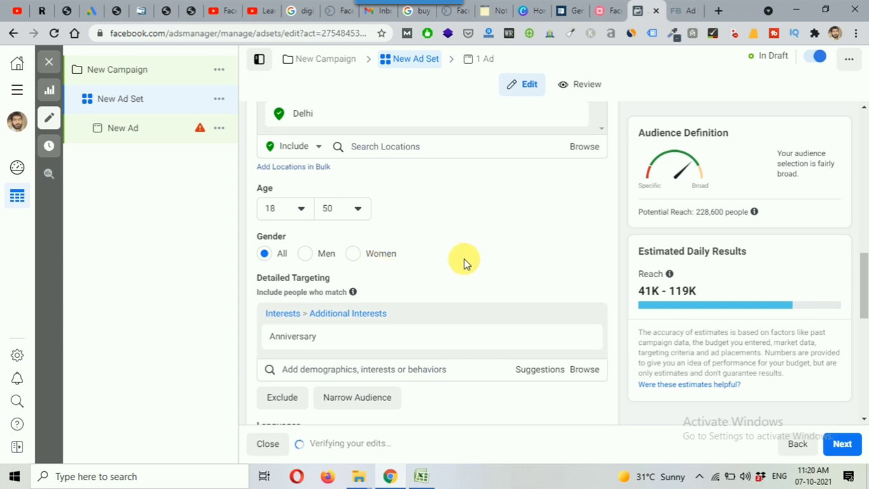
scroll(464, 263, "up", 1)
scroll(491, 298, "down", 1)
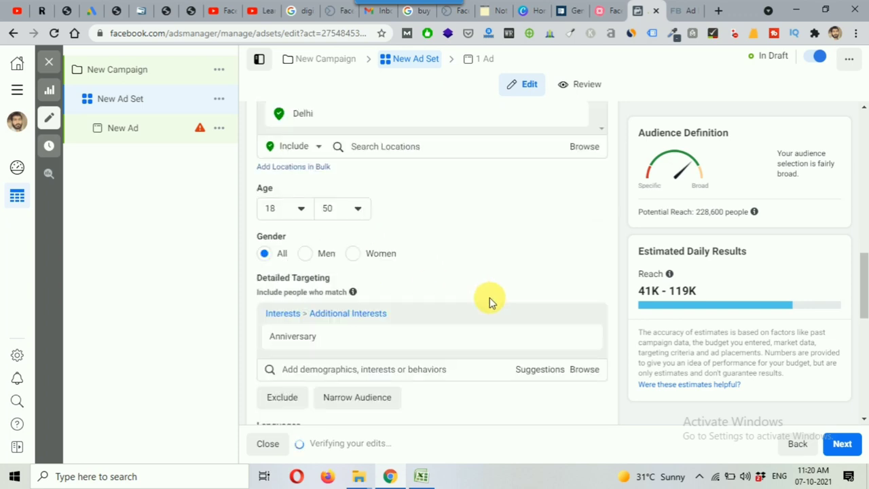
mouse_move(591, 343)
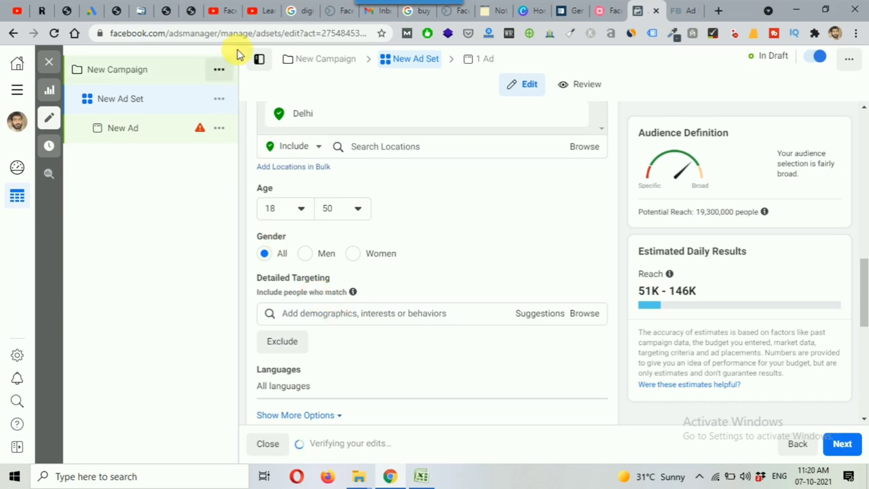
Find the Facebook Ads Detailed Targeting 2021 video in the YouTube playlist, and return to the ad set's potential reach in Ads Manager
left_click(251, 11)
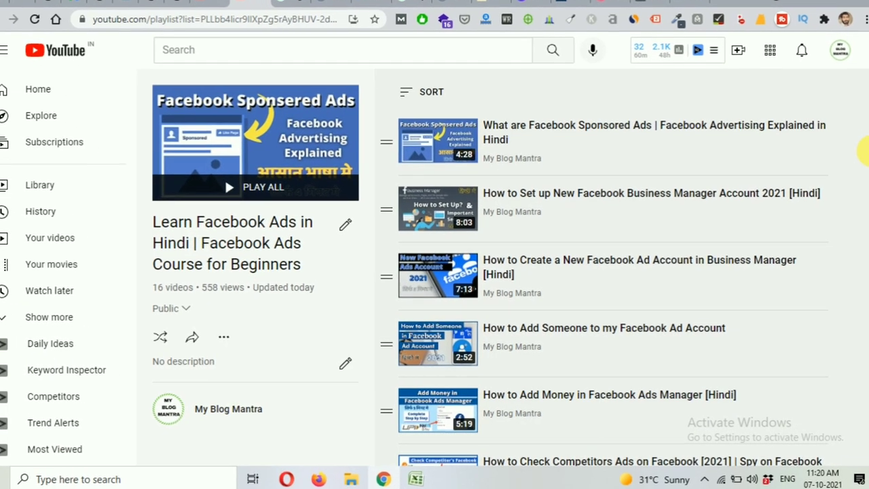
scroll(610, 272, "down", 10)
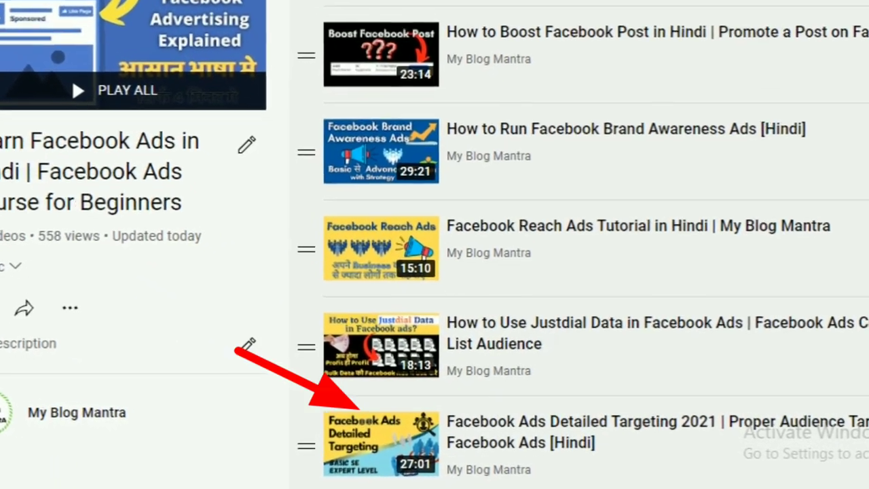
left_click(599, 11)
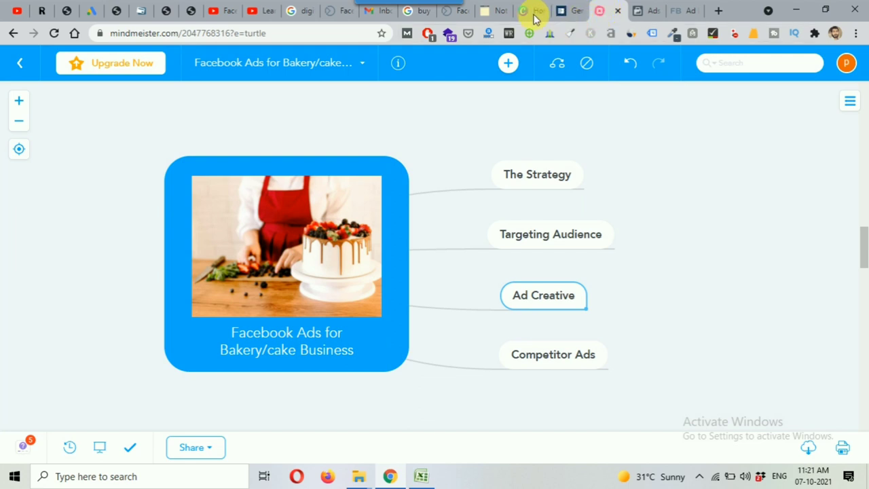
left_click(632, 11)
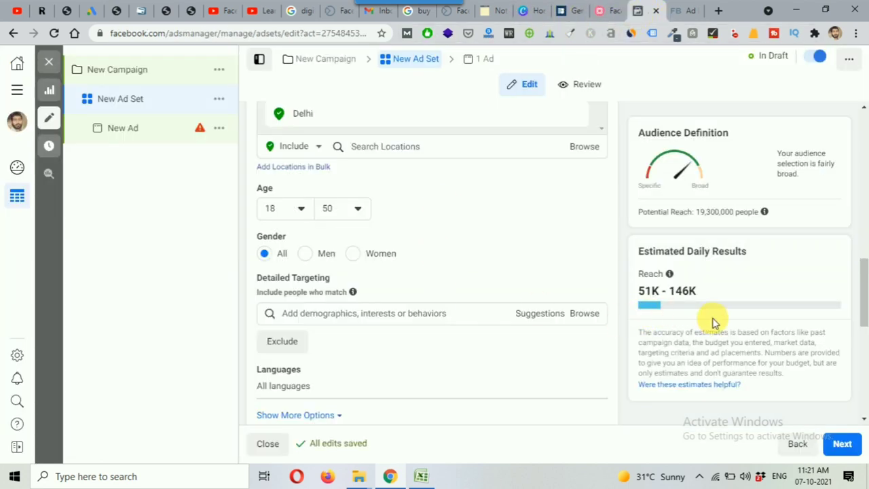
left_click_drag(695, 215, 735, 217)
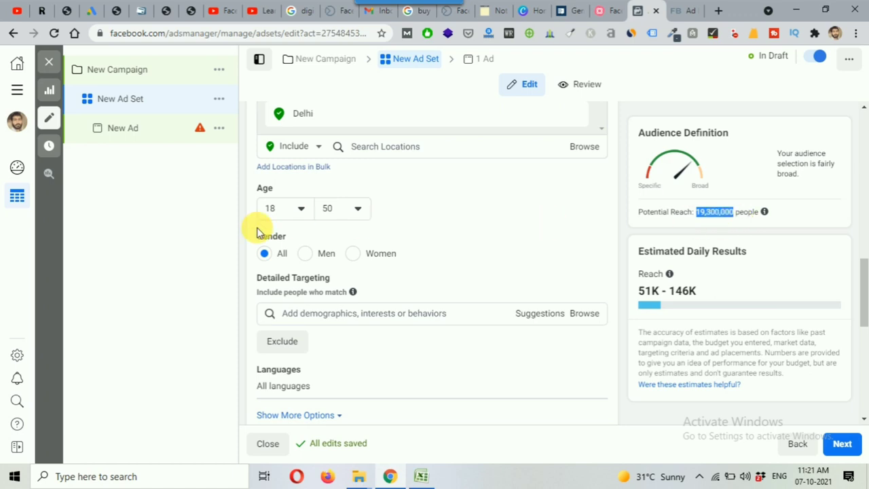
Add the Bakery interest to the ad set's detailed targeting
scroll(339, 271, "down", 1)
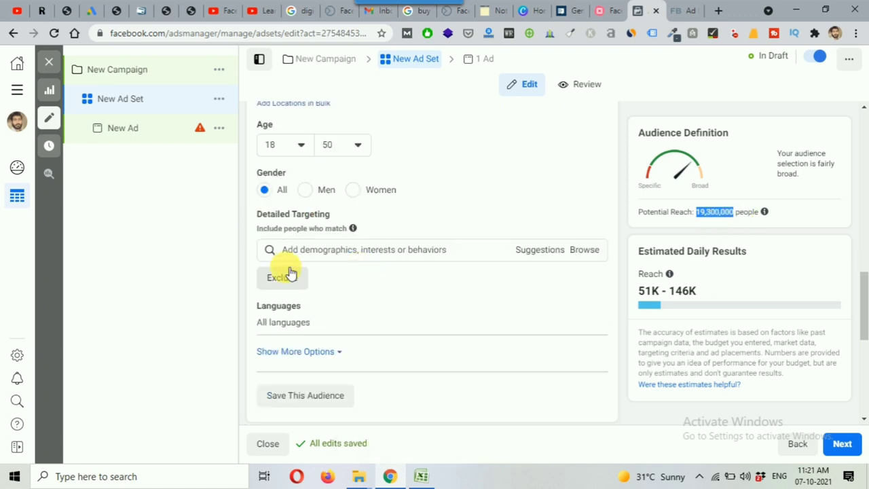
left_click(302, 253)
type("bakery")
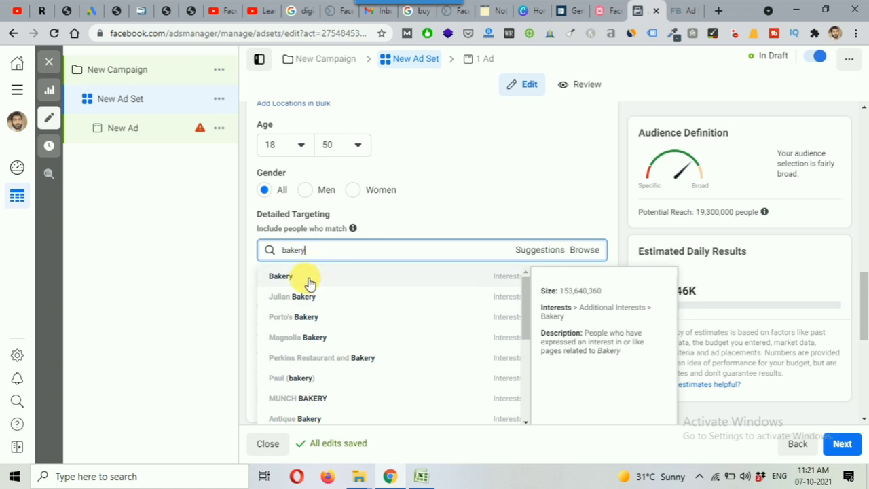
left_click(477, 281)
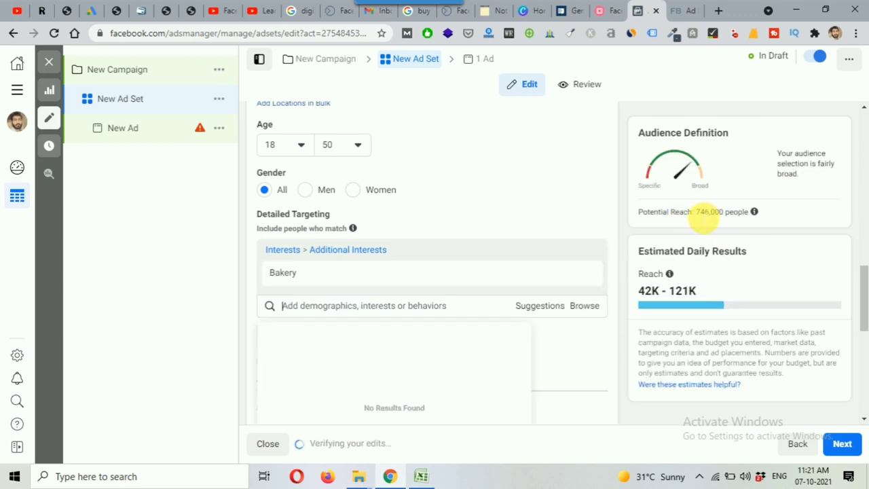
Examine the potential reach and the estimated daily reach against the ad set's daily budget
left_click_drag(696, 213, 721, 213)
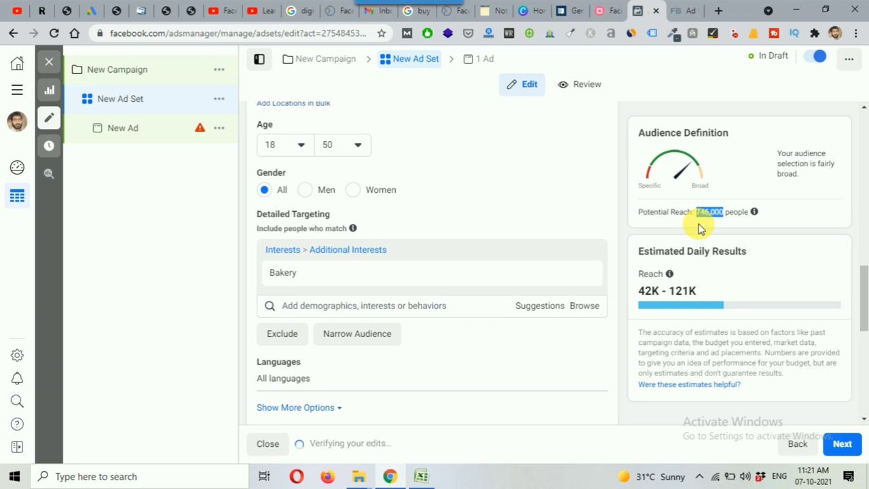
scroll(584, 271, "up", 3)
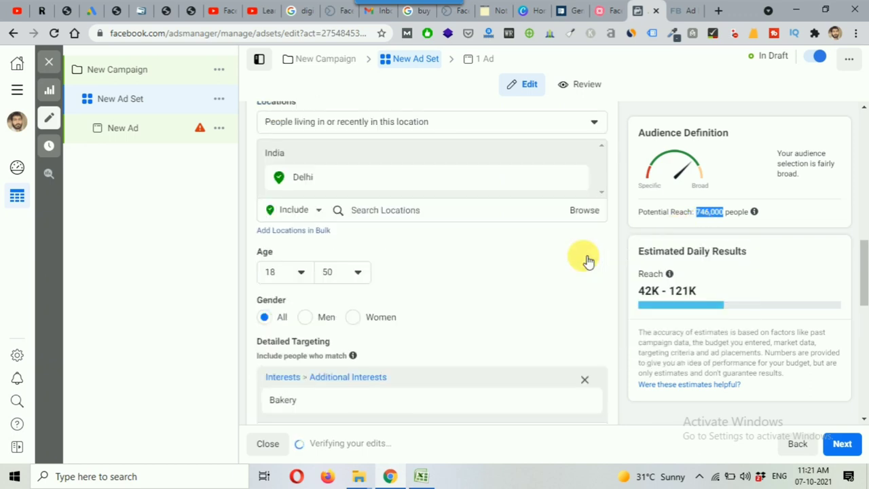
scroll(621, 204, "up", 7)
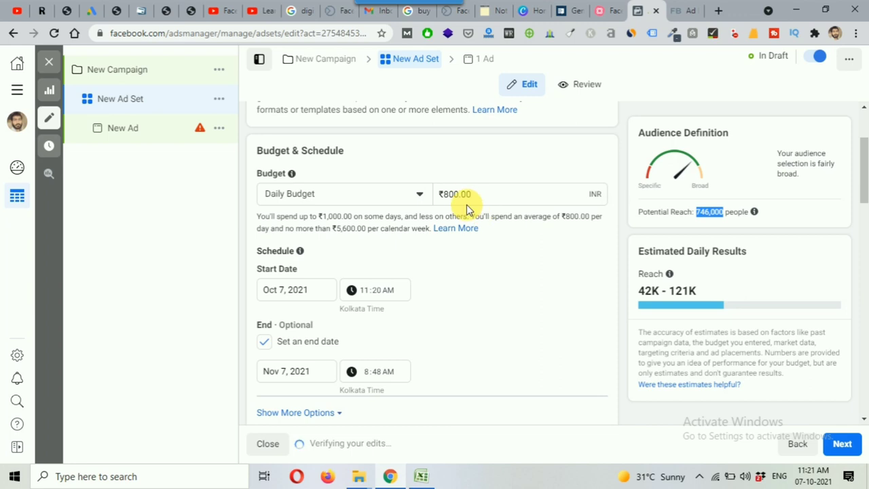
left_click_drag(645, 252, 762, 258)
left_click_drag(640, 291, 700, 291)
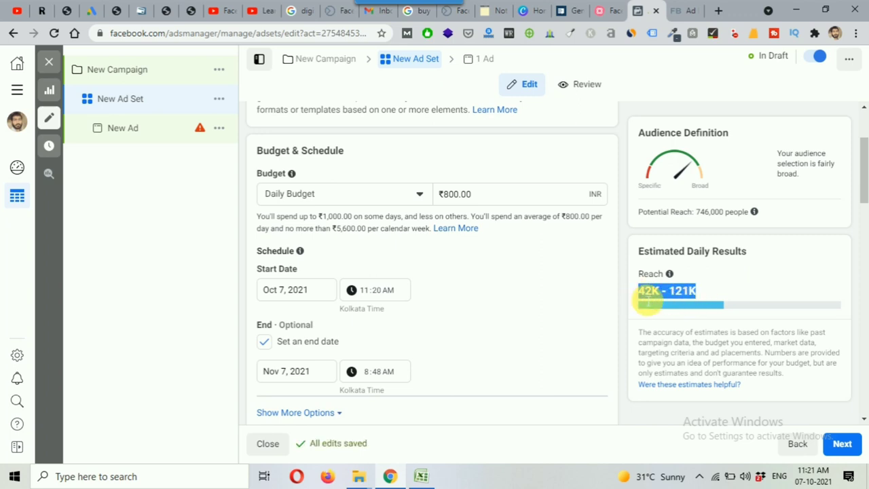
mouse_move(693, 295)
left_mouse_down()
mouse_move(645, 294)
mouse_move(693, 292)
left_mouse_up()
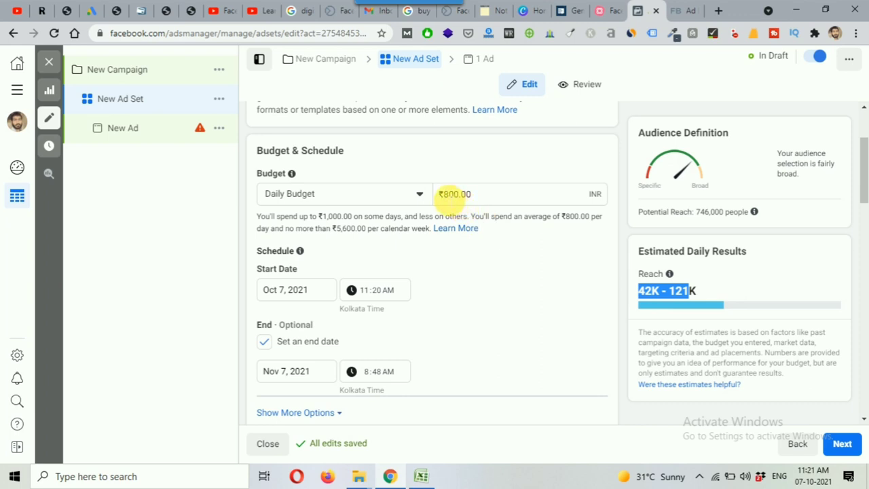
left_click_drag(442, 194, 456, 196)
left_click(618, 247)
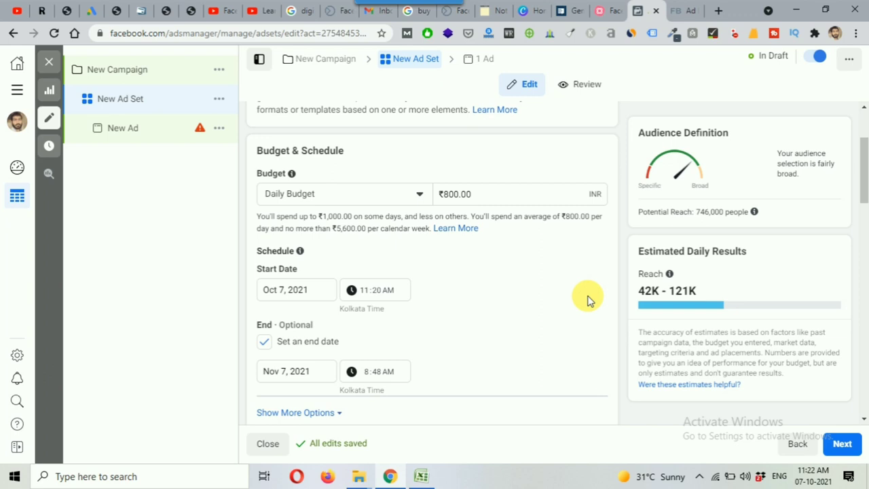
scroll(588, 300, "down", 4)
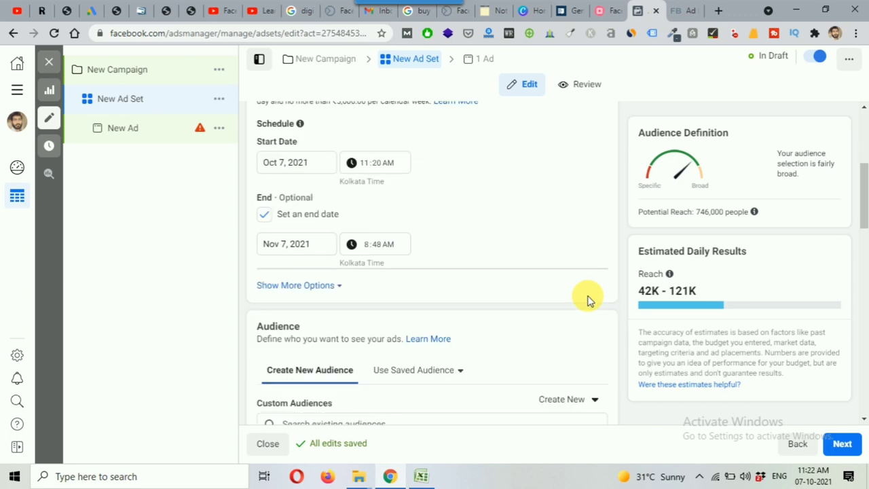
Look through the suggested interests for the Bakery audience in the ad set's detailed targeting
scroll(625, 339, "down", 5)
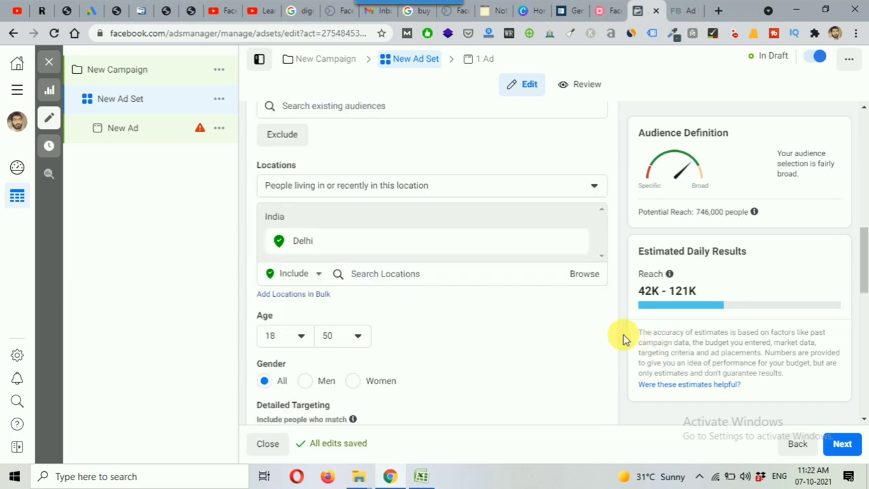
scroll(625, 339, "down", 1)
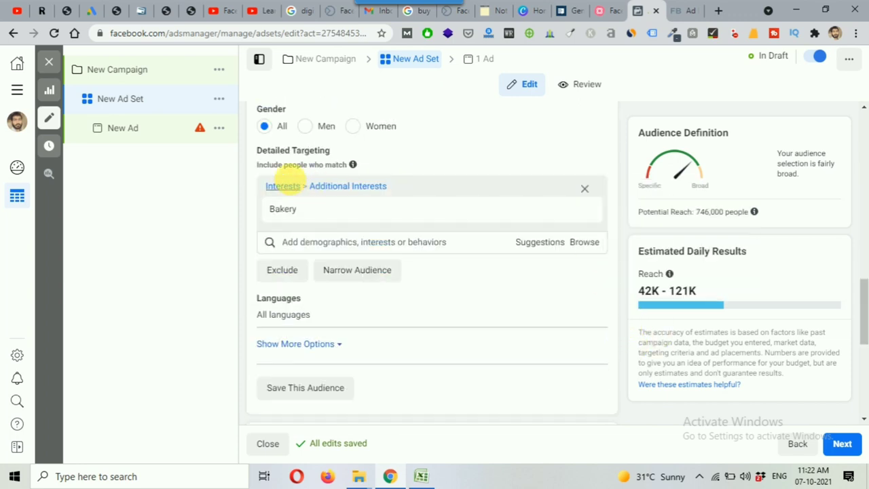
left_click(539, 242)
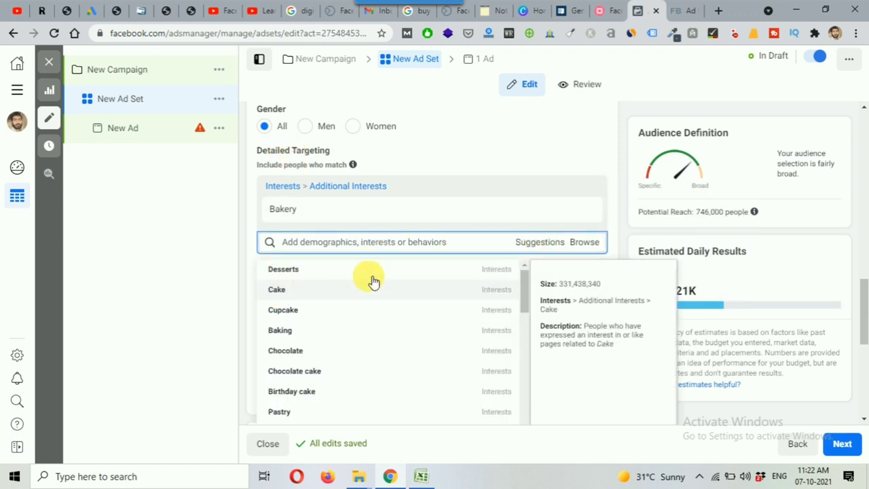
Check the bakery ads mind map in MindMeister, and examine the available campaign objectives in Ads Manager
left_click(601, 15)
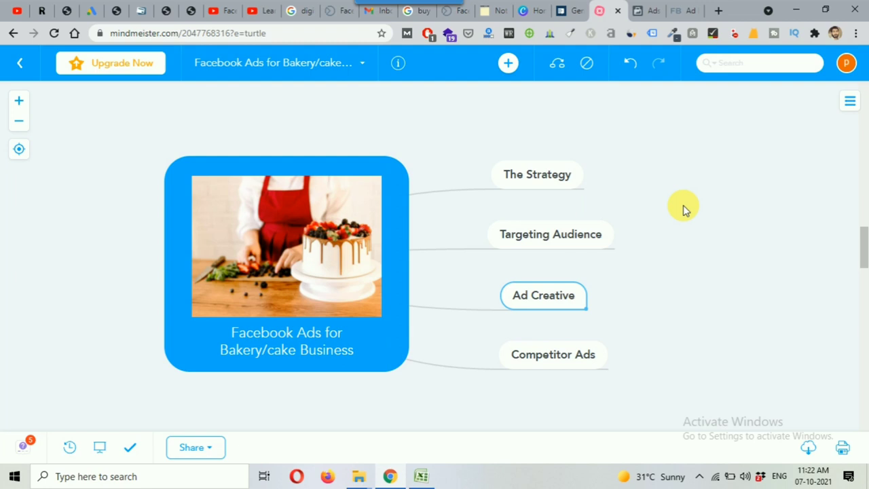
left_click(638, 15)
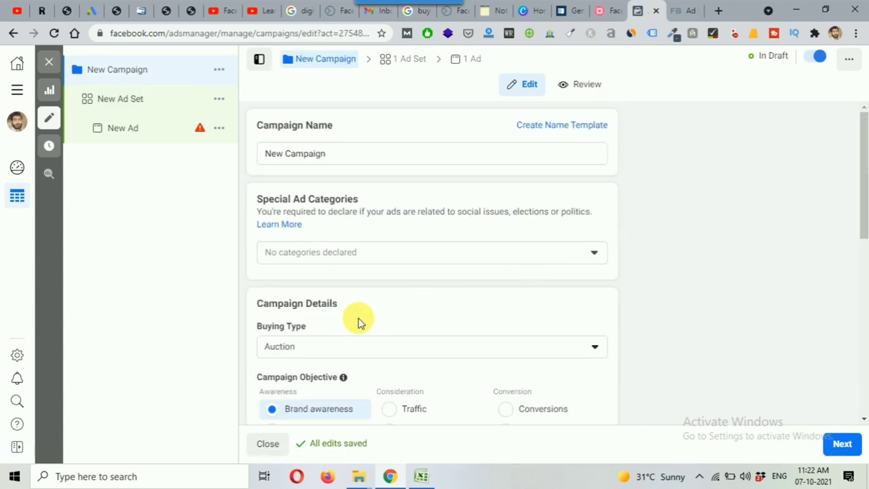
scroll(358, 320, "down", 2)
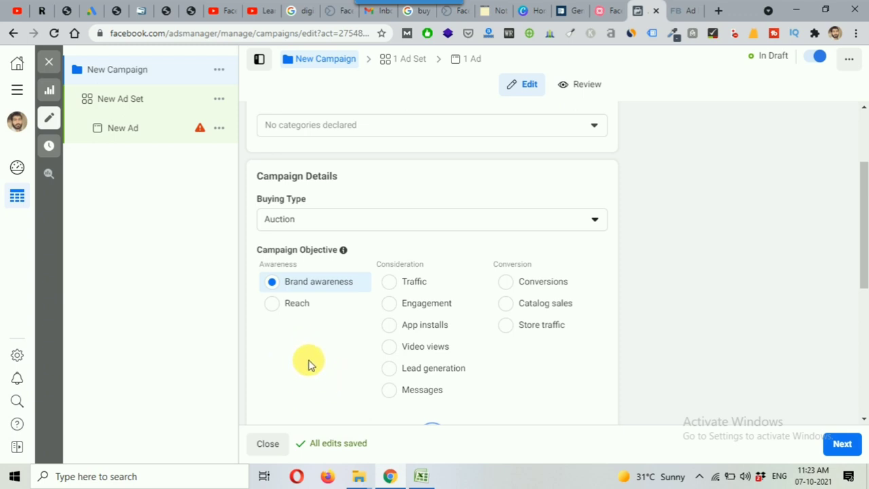
scroll(314, 324, "down", 1)
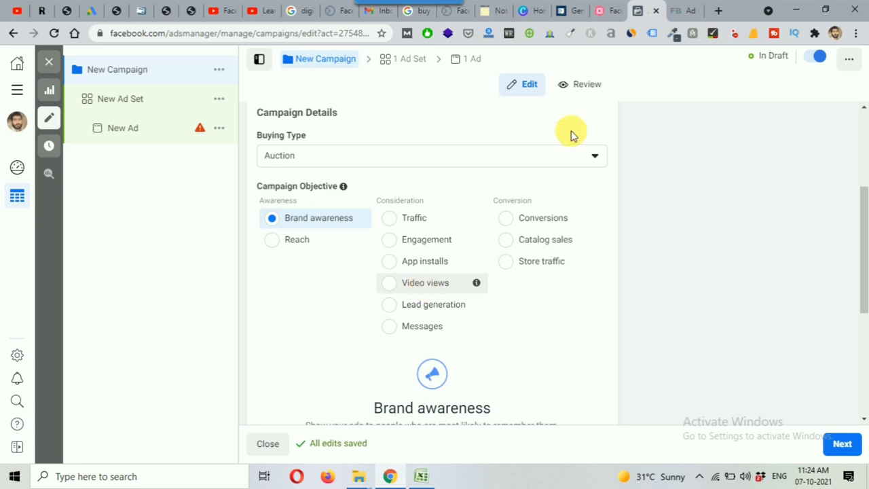
Consult the mind map again, and change the campaign objective in Ads Manager to Traffic, accepting the settings change
left_click(604, 11)
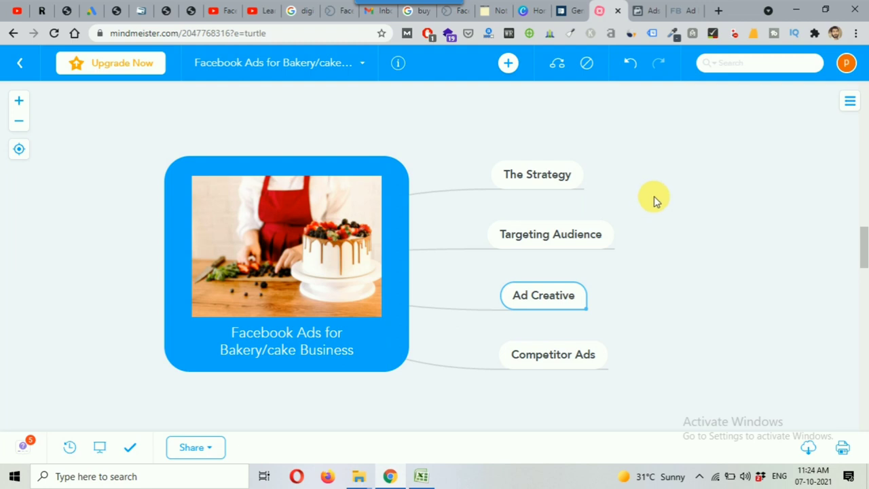
left_click(645, 11)
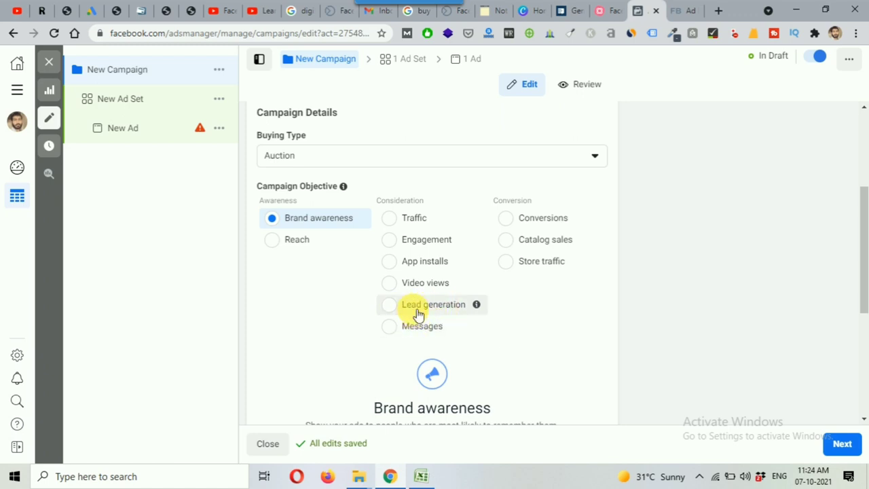
left_click(399, 223)
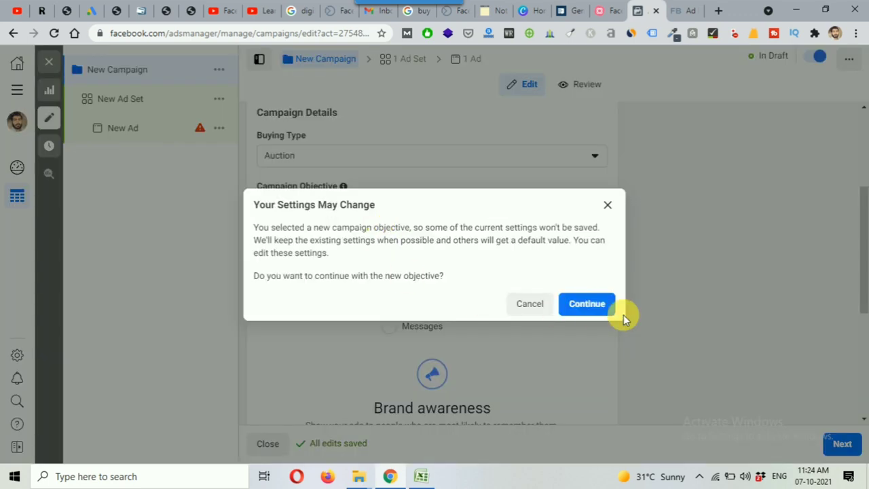
left_click(587, 304)
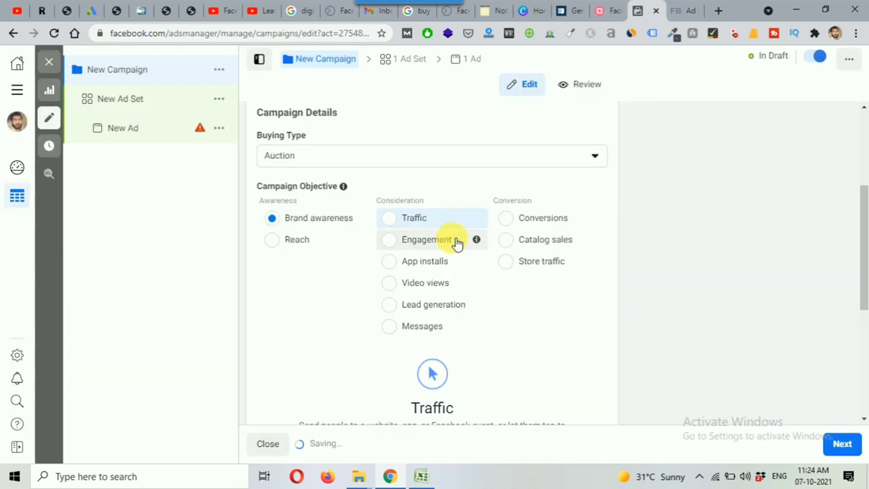
Set the ad set's traffic destination to WhatsApp with the ABC Test Tips page, dismissing the WhatsApp account connection
left_click(390, 59)
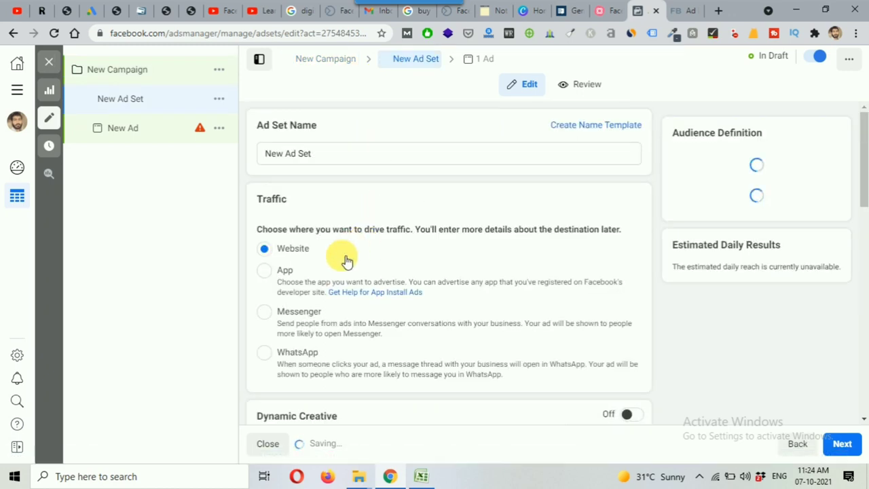
scroll(264, 318, "down", 1)
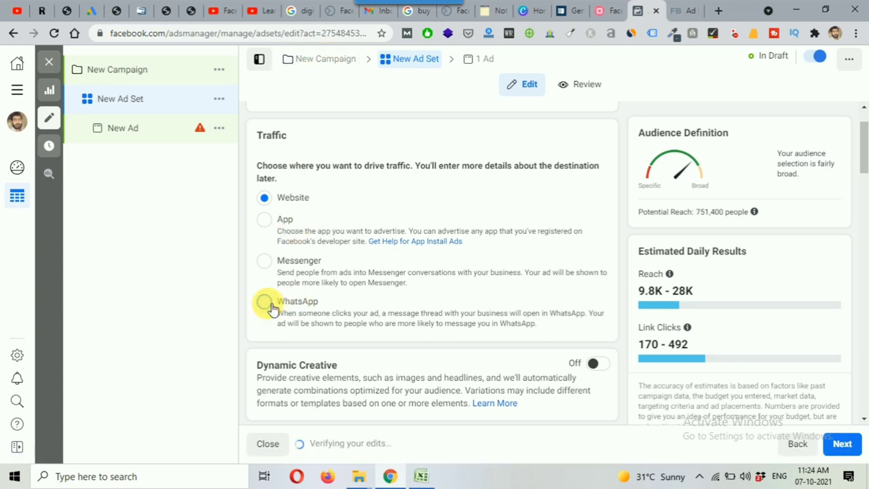
left_click(302, 318)
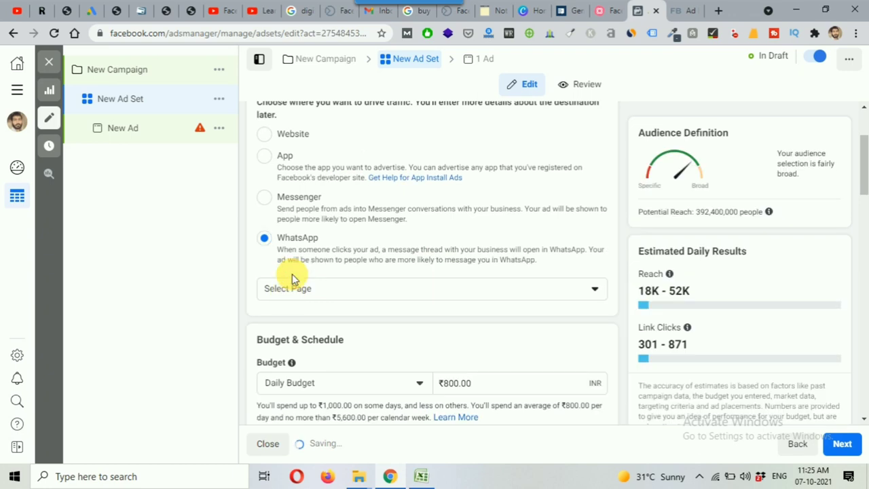
left_click(289, 279)
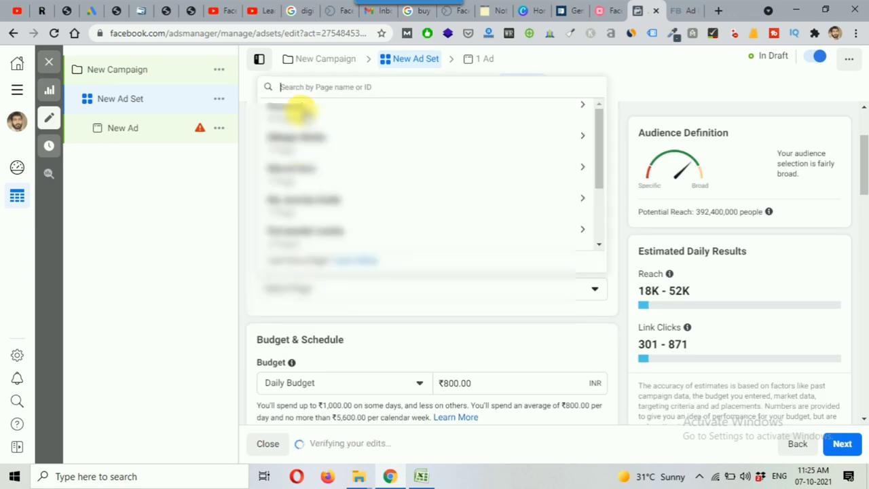
left_click(300, 110)
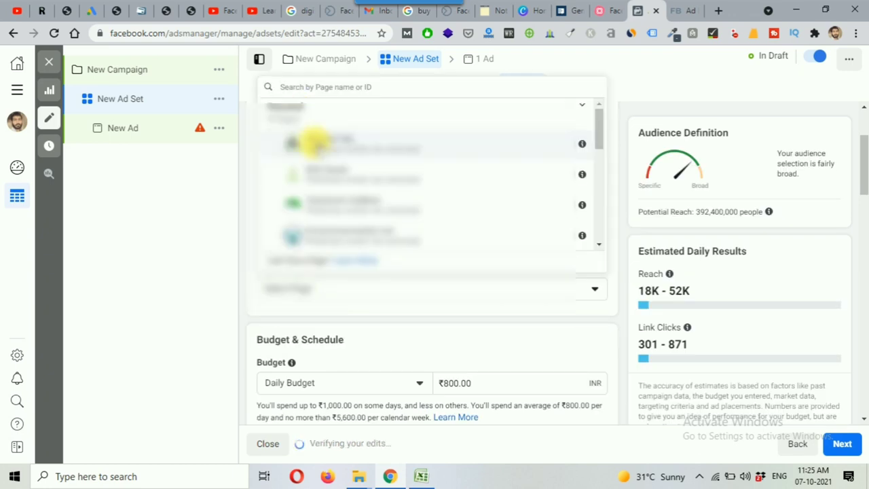
left_click(310, 142)
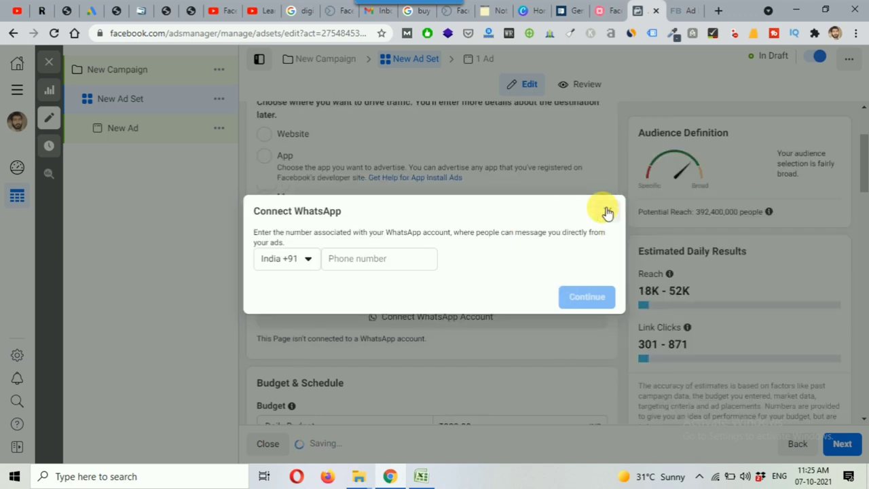
left_click(608, 211)
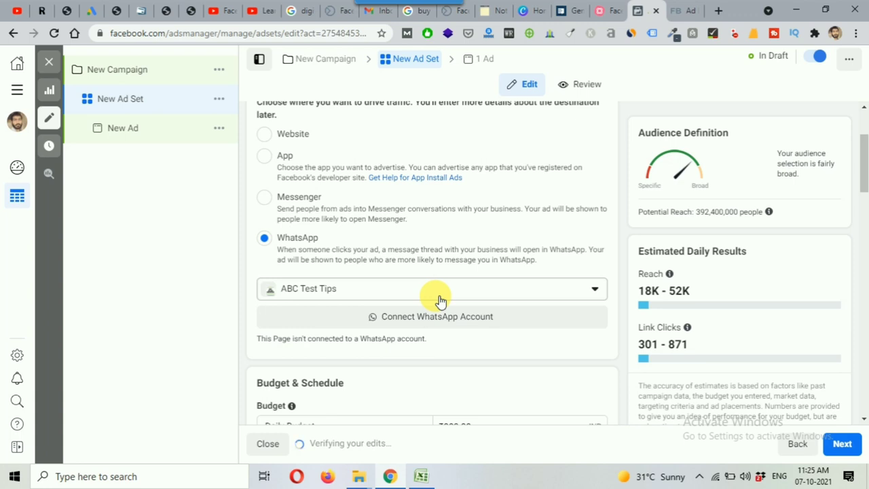
Set the audience location to Noida, Uttar Pradesh, limited to the current city only
scroll(439, 299, "down", 8)
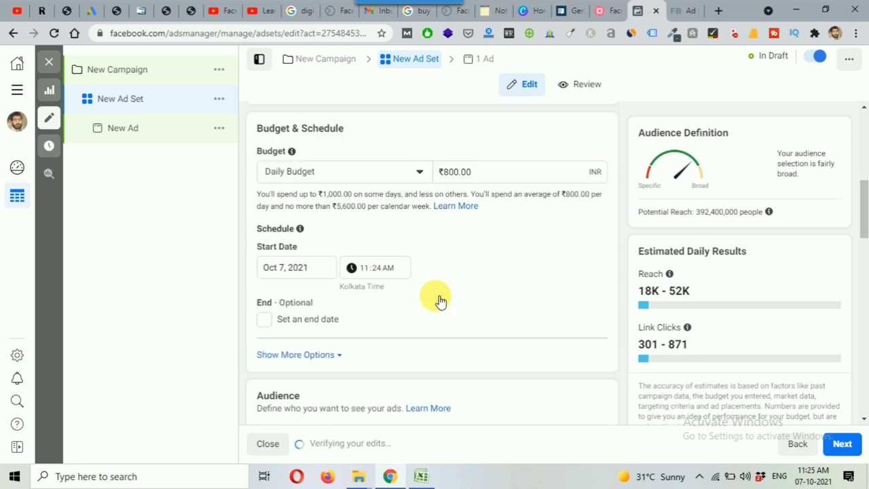
scroll(439, 298, "down", 5)
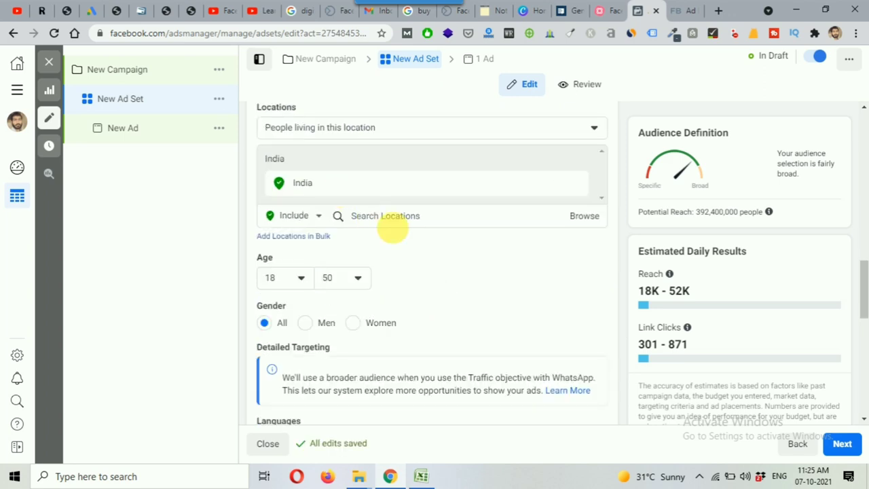
left_click(384, 215)
type("delh")
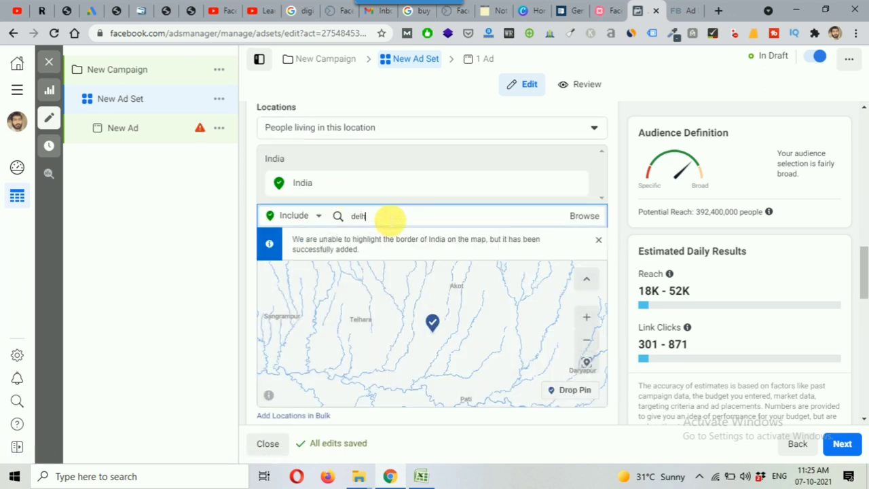
key("BackSpace")
key("BackSpace")
key("BackSpace")
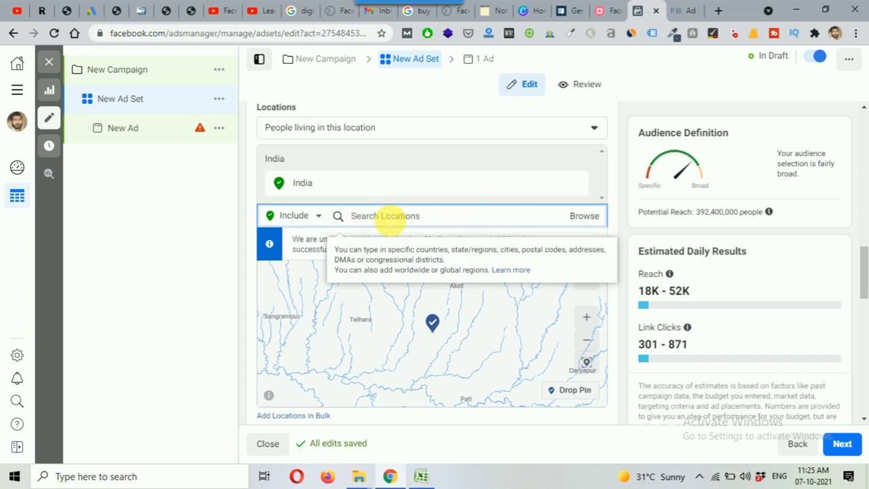
type("noida")
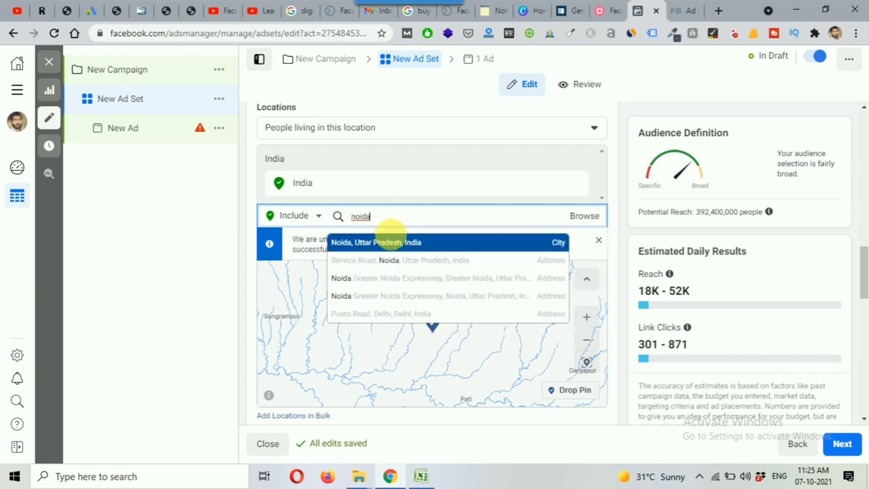
left_click(497, 245)
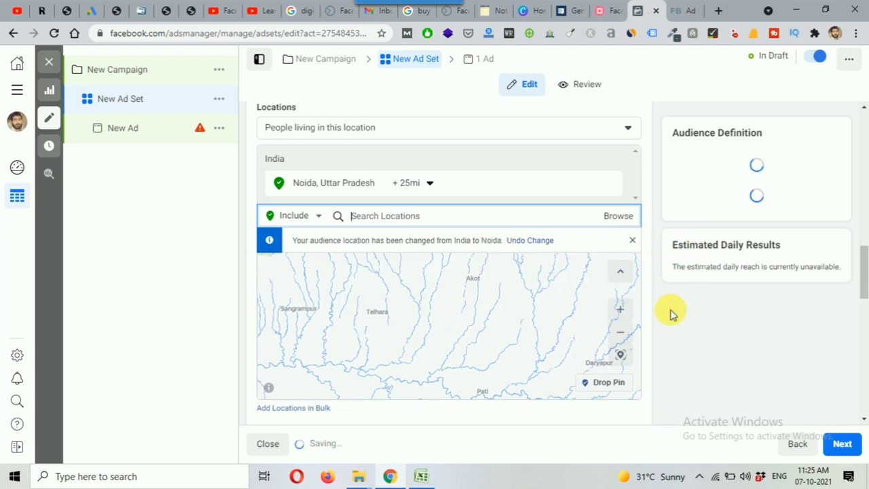
left_click(428, 185)
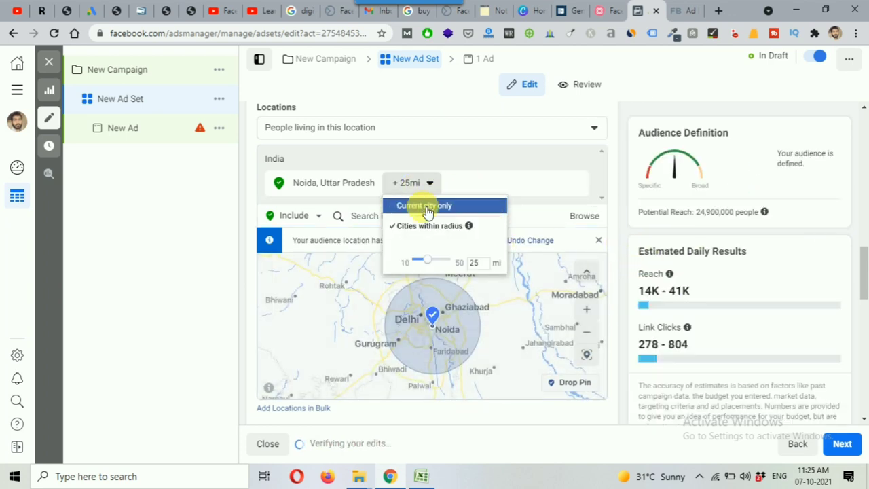
left_click(428, 207)
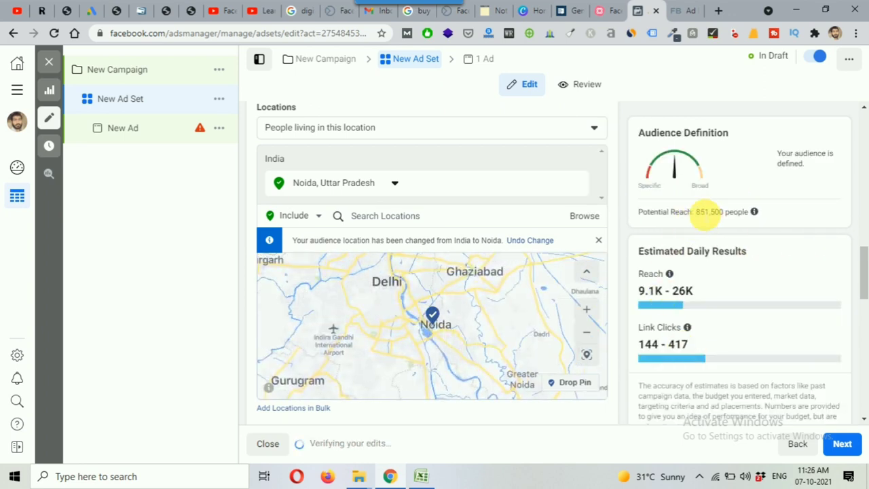
Examine the audience's potential reach and the ad set's placement, optimization and delivery settings
left_click_drag(696, 212, 725, 211)
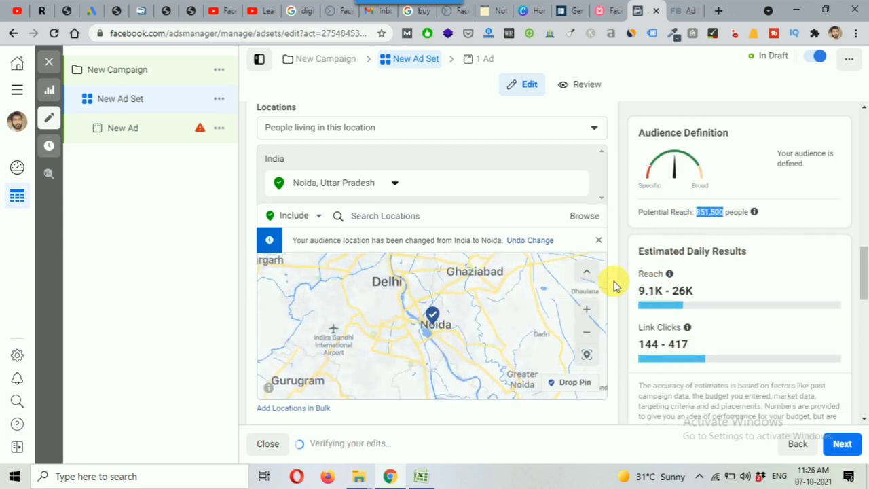
scroll(613, 302, "down", 5)
scroll(613, 305, "down", 1)
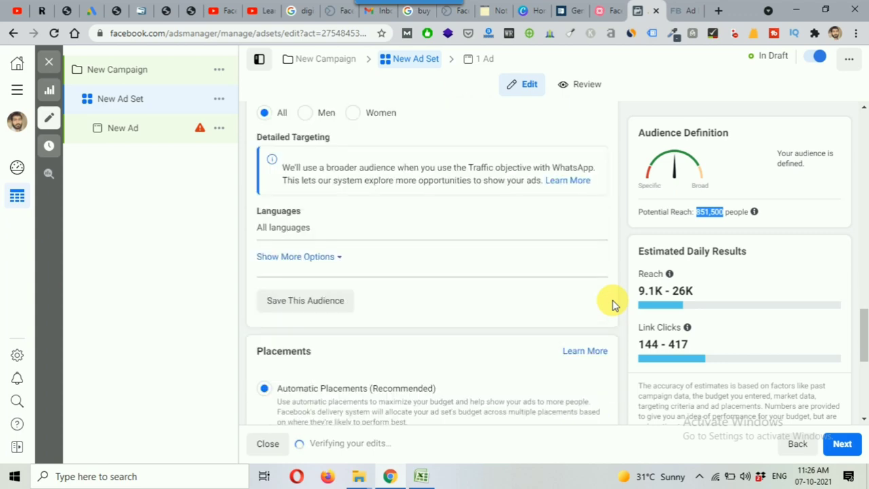
scroll(613, 305, "down", 5)
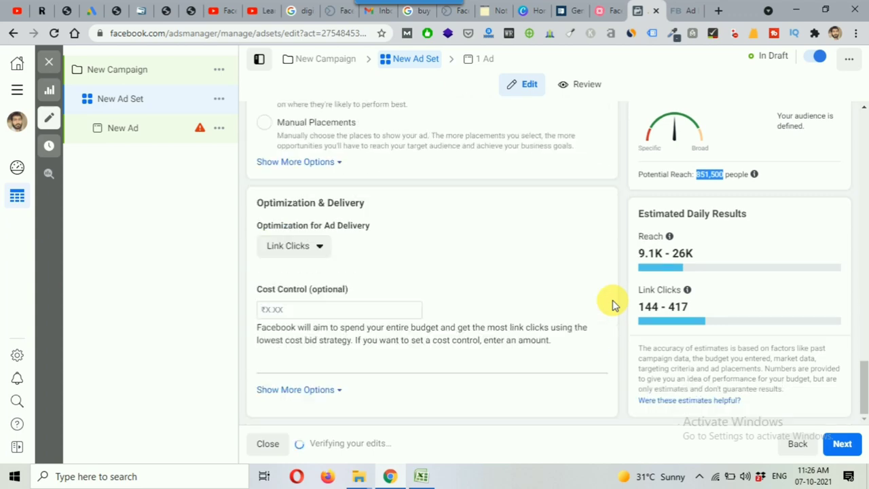
scroll(613, 304, "up", 4)
scroll(613, 305, "up", 3)
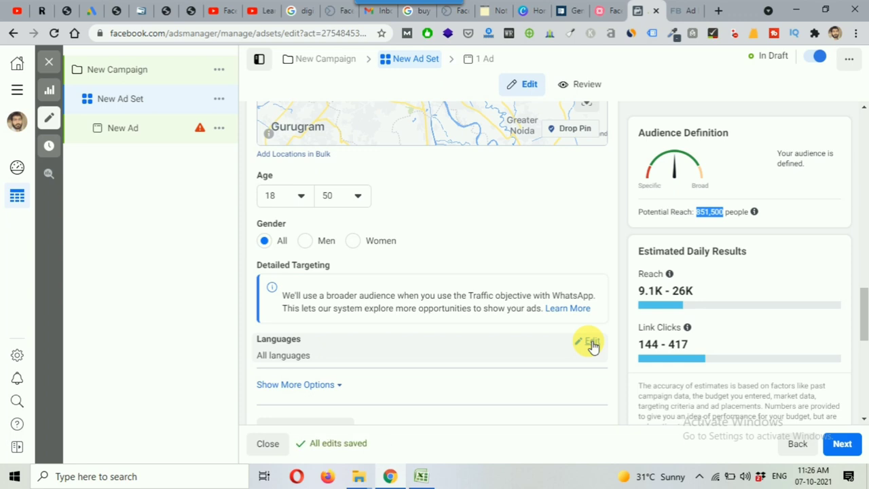
Read the detailed targeting note about using the Traffic objective with WhatsApp, and return to the audience locations
left_click(592, 343)
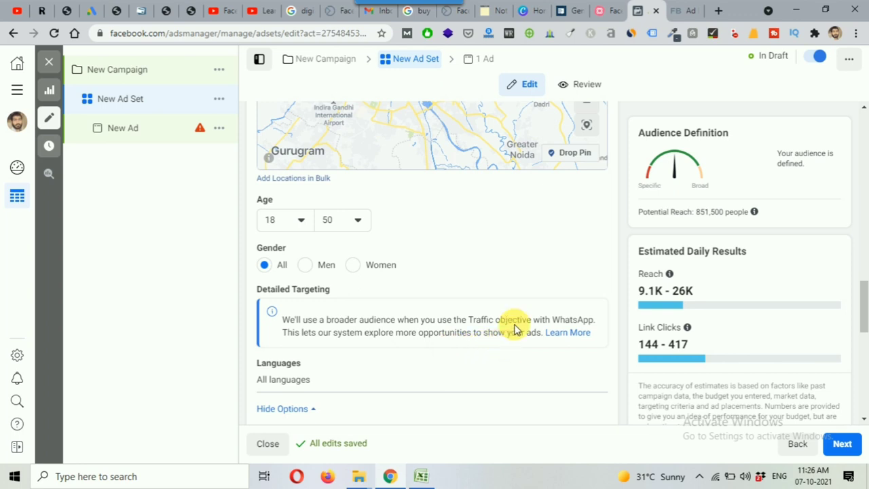
left_click(290, 322)
left_click_drag(290, 322, 502, 334)
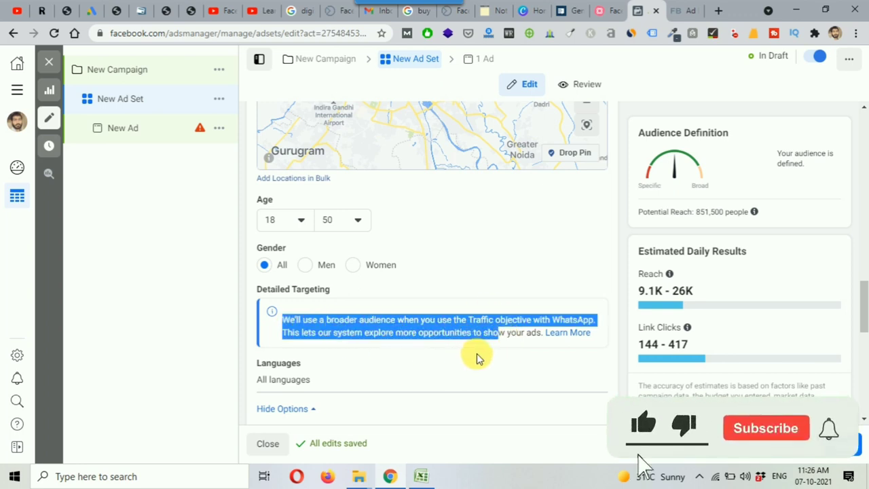
left_click(337, 341)
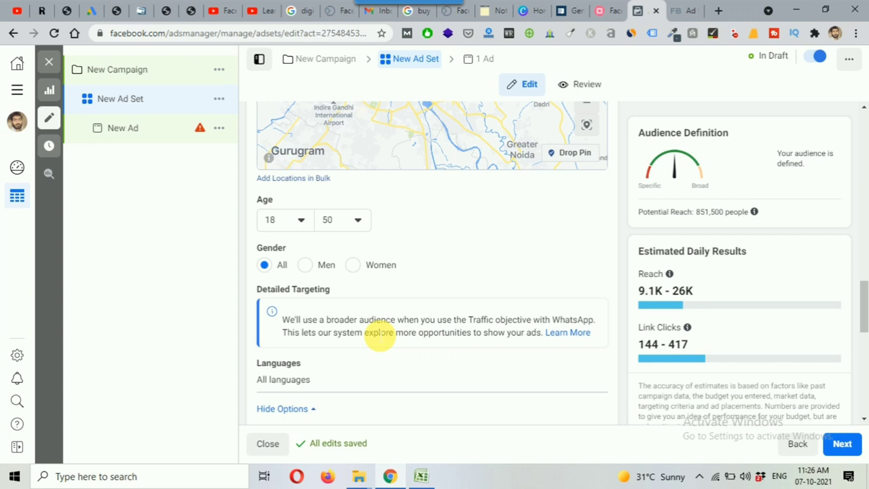
left_click_drag(279, 338, 538, 342)
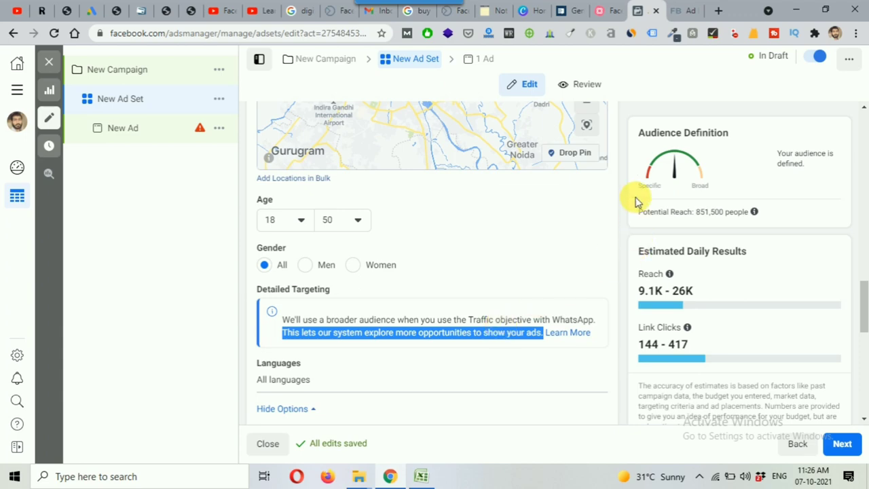
scroll(604, 227, "up", 1)
scroll(604, 227, "up", 10)
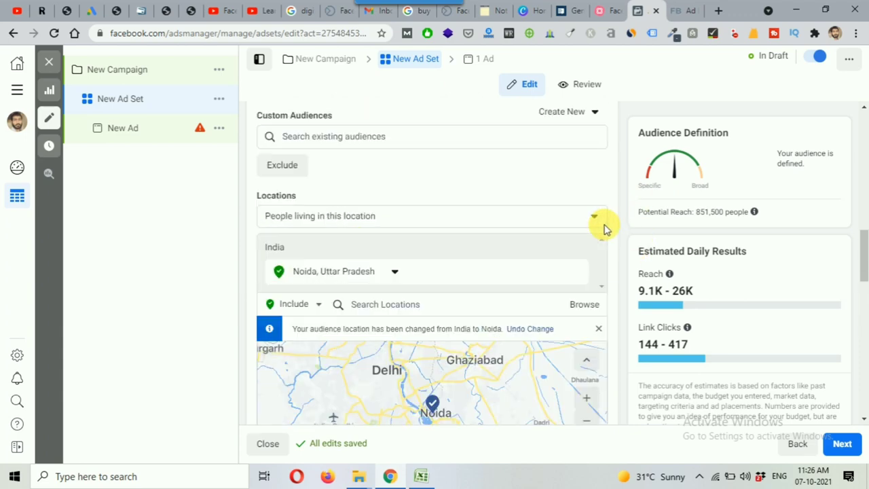
Change the campaign objective from Traffic to Lead generation, accept the settings change, and continue to the ad set
scroll(384, 193, "up", 5)
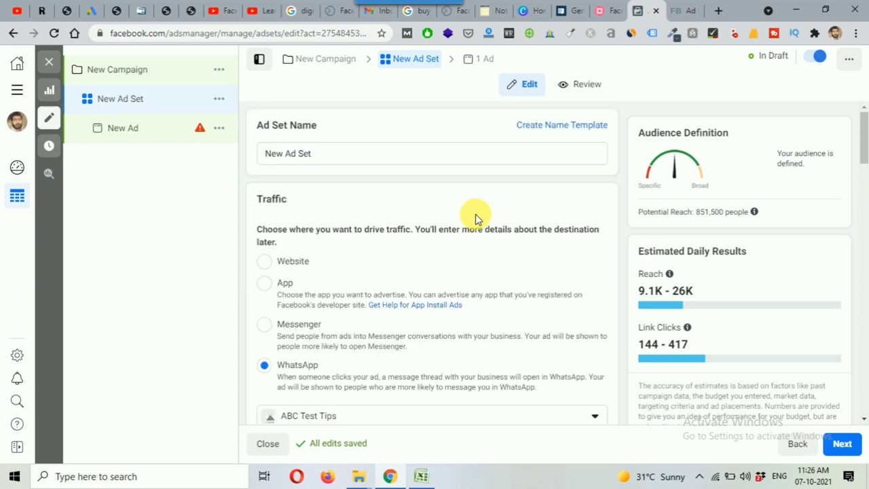
left_click(326, 59)
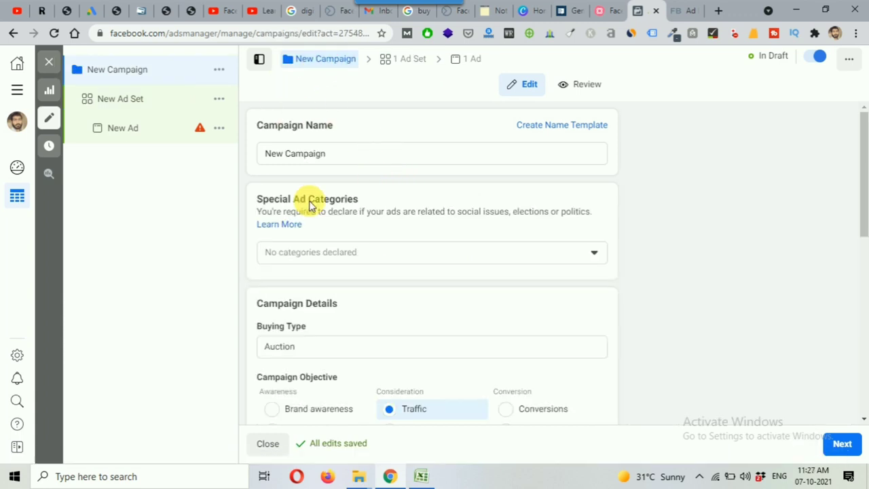
scroll(498, 322, "down", 2)
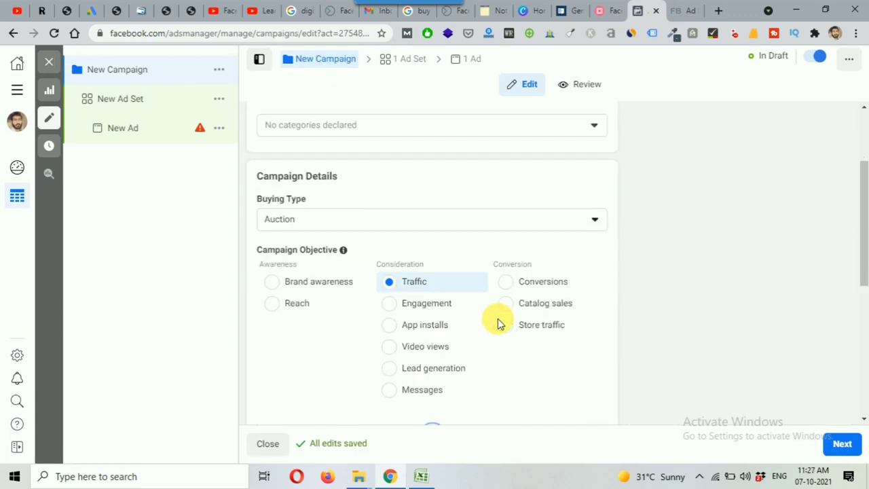
left_click(430, 373)
left_click(591, 311)
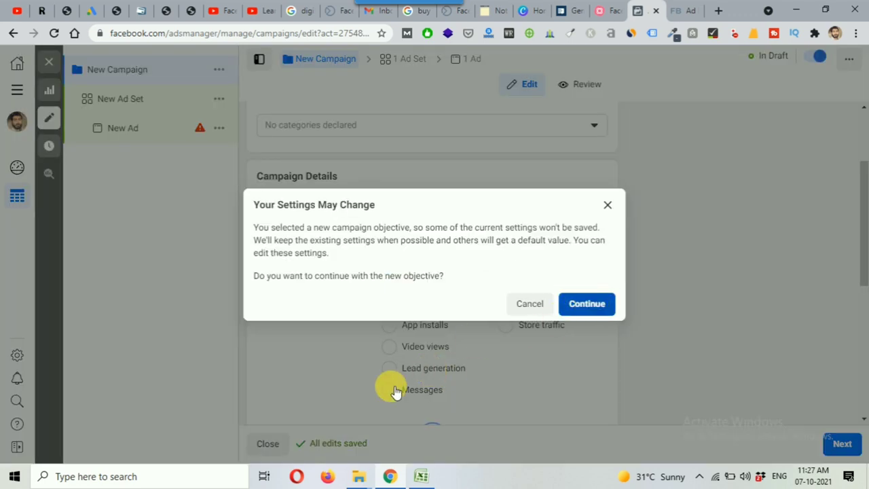
left_click(841, 444)
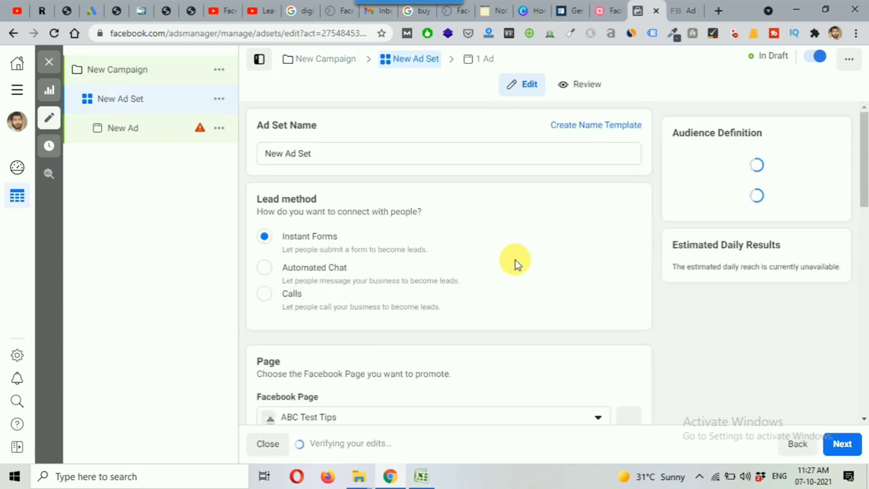
Examine the lead ad set's page, catalog, budget, schedule, location, age and detailed targeting settings, along with its reported setup error
scroll(513, 263, "down", 2)
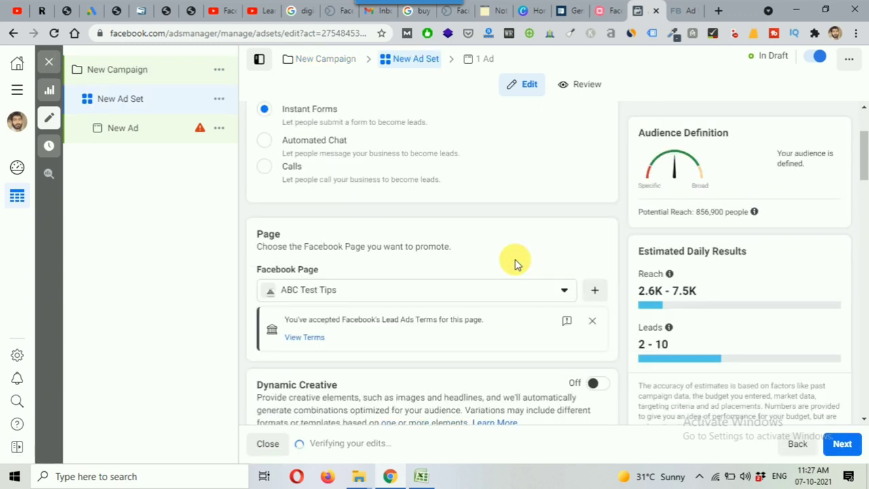
scroll(514, 264, "down", 1)
scroll(514, 264, "down", 2)
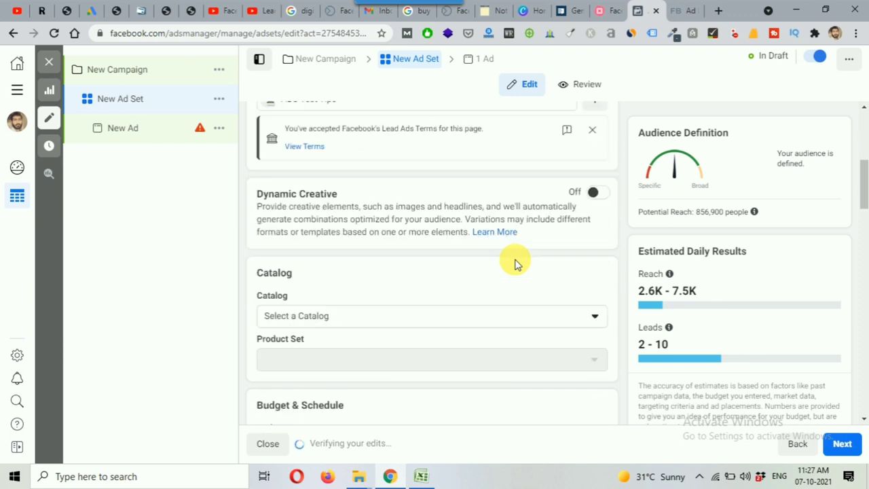
scroll(513, 263, "up", 1)
scroll(513, 263, "down", 2)
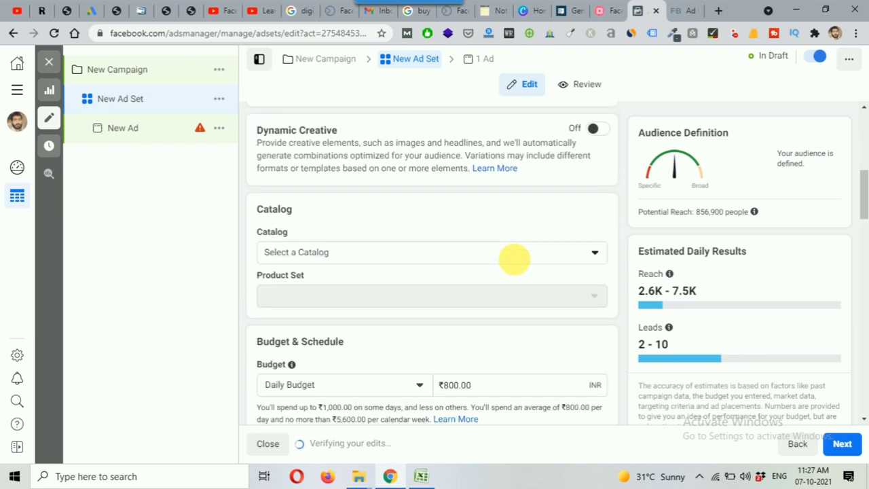
scroll(516, 262, "down", 2)
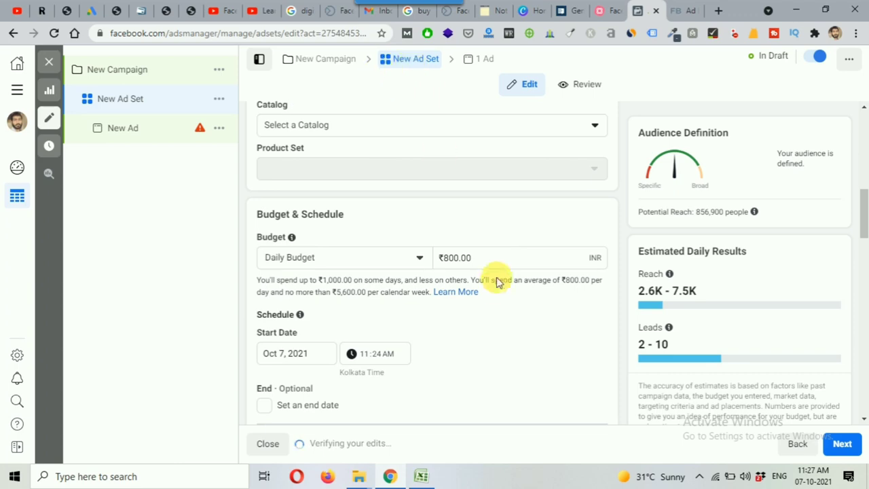
scroll(495, 282, "down", 2)
scroll(494, 290, "down", 8)
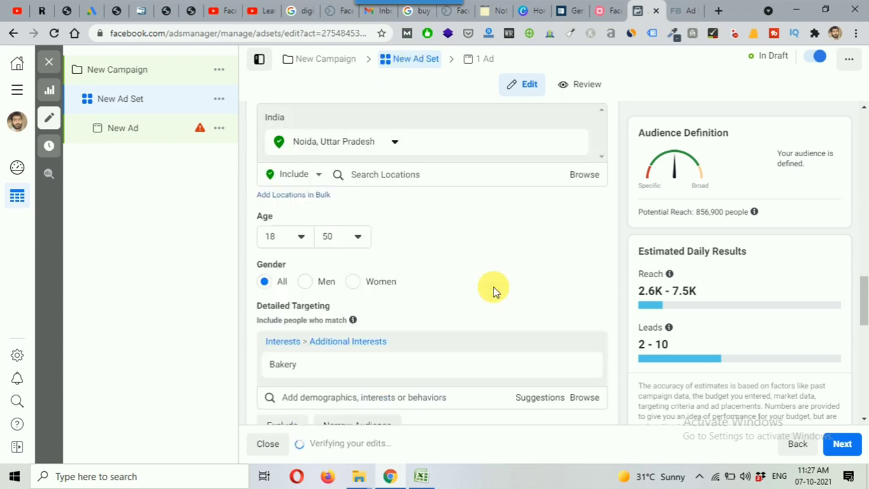
scroll(401, 312, "down", 1)
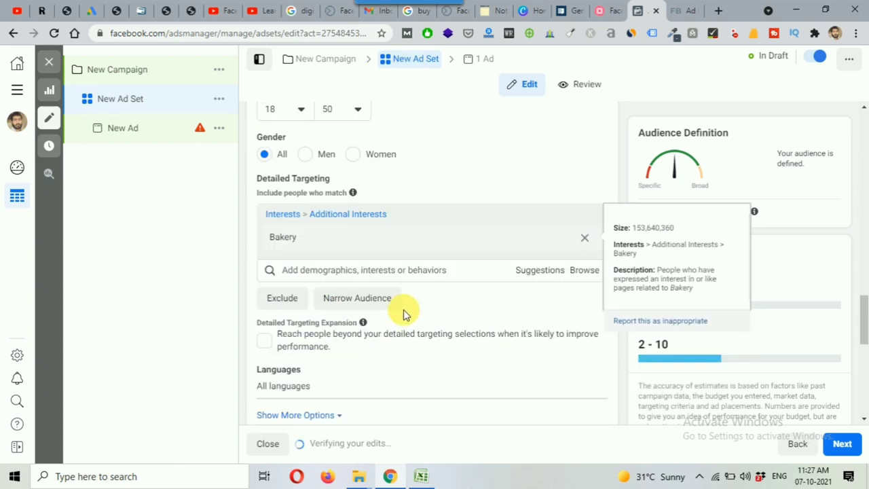
left_click(838, 123)
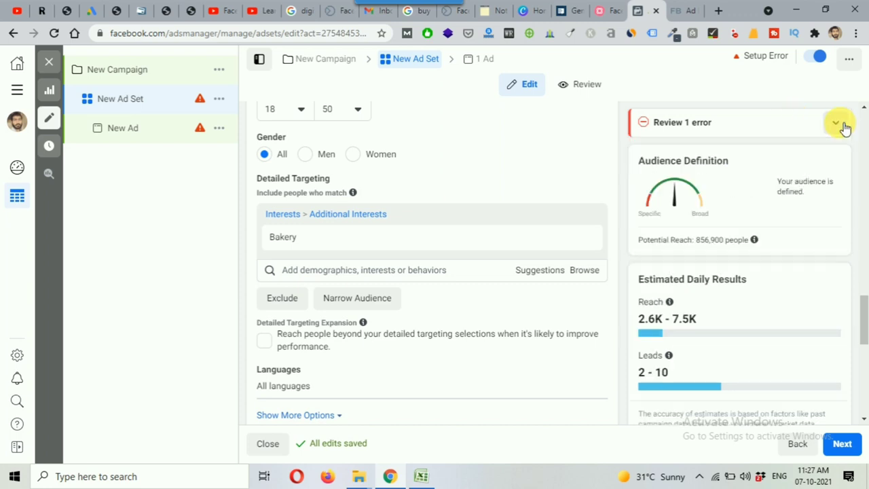
scroll(547, 301, "up", 3)
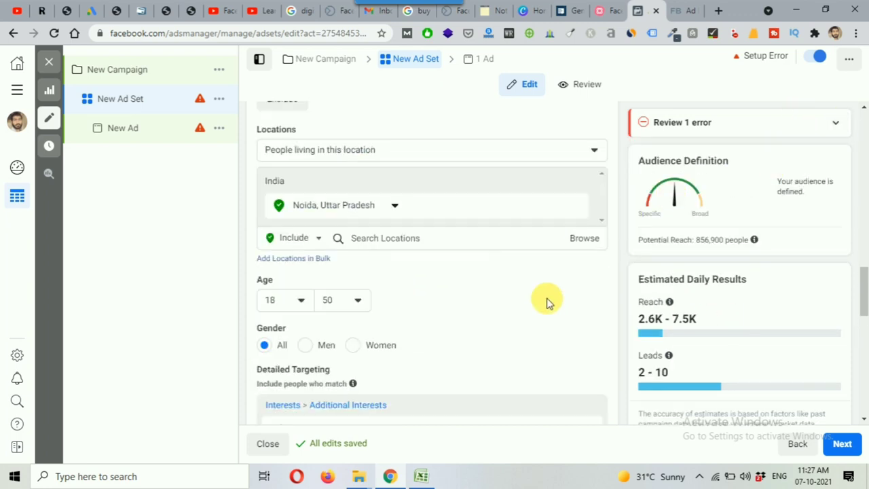
scroll(547, 300, "down", 3)
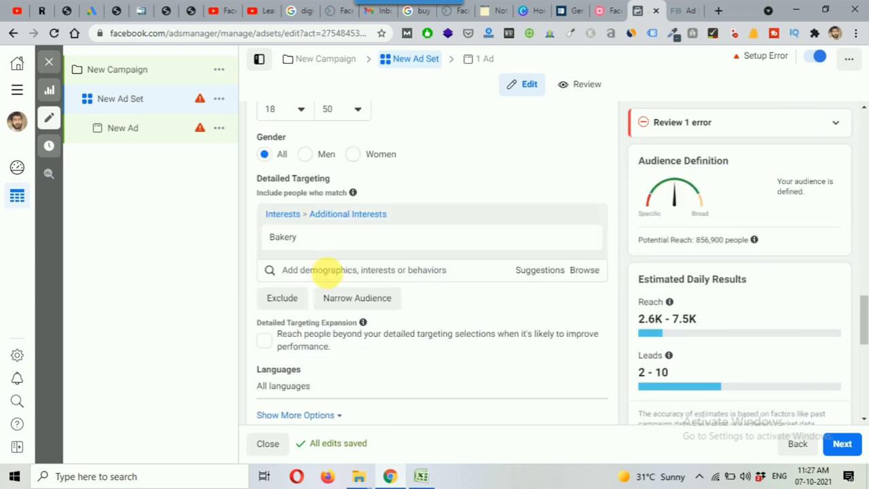
Remove the Bakery interest from the ad set's detailed targeting
left_click(540, 270)
mouse_move(588, 239)
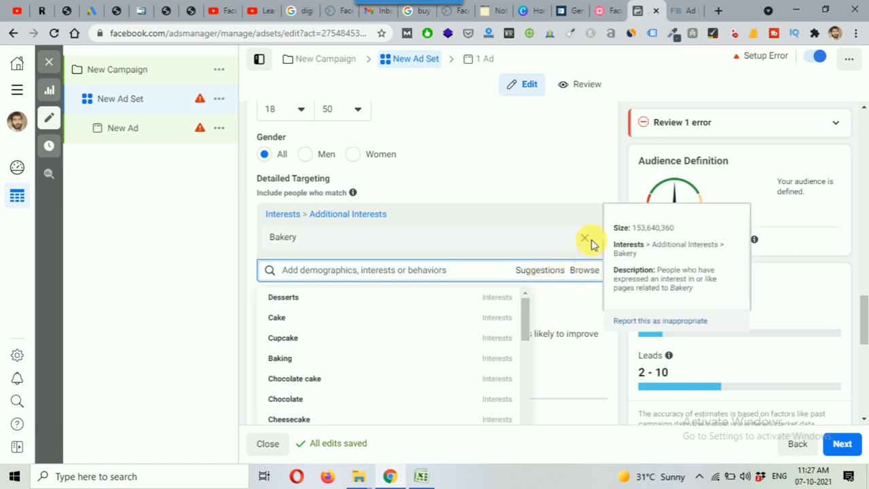
key("BackSpace")
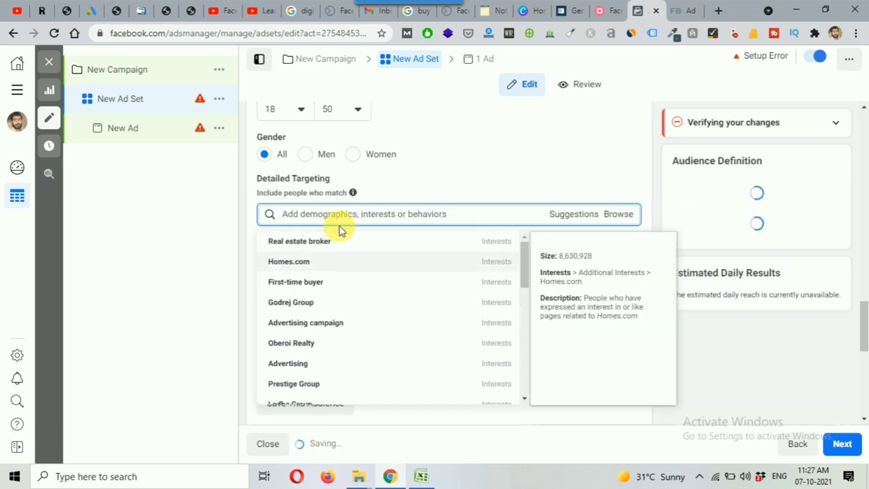
Search detailed targeting for "anniver" and add the Anniversary within 30 days demographic
type("an")
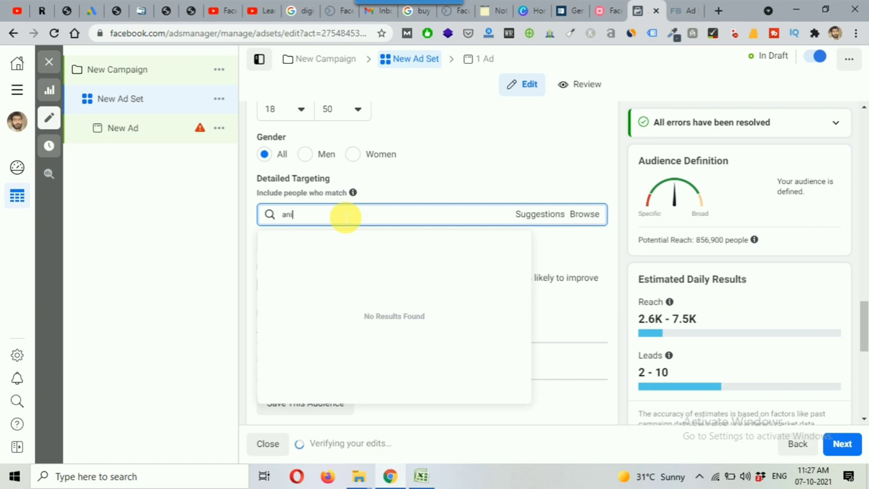
type("iver")
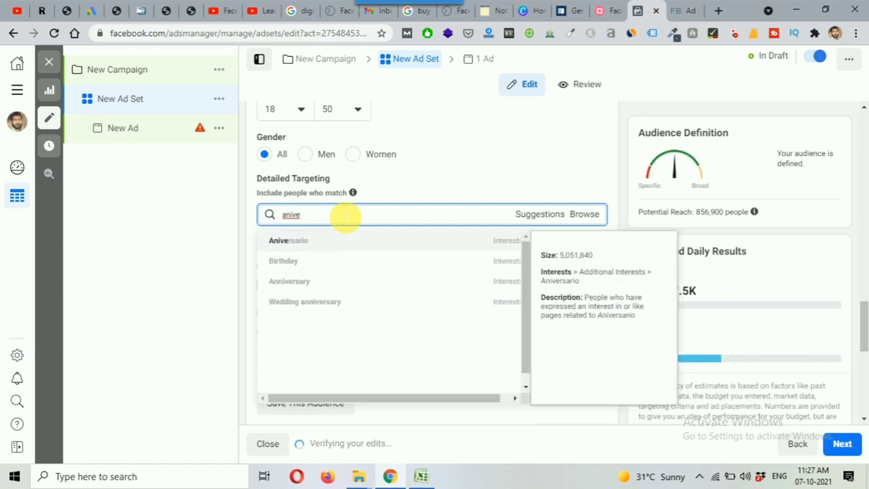
key("BackSpace")
key("BackSpace")
key("BackSpace")
key("BackSpace")
type("nniver")
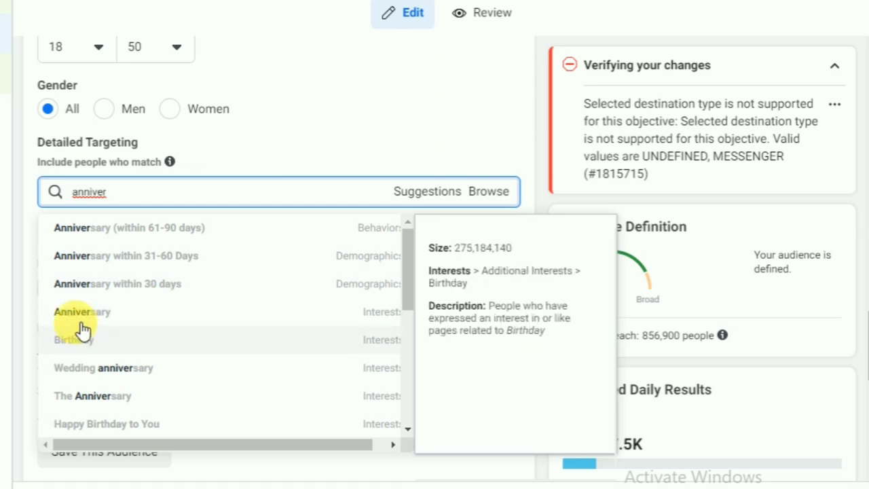
left_click(155, 289)
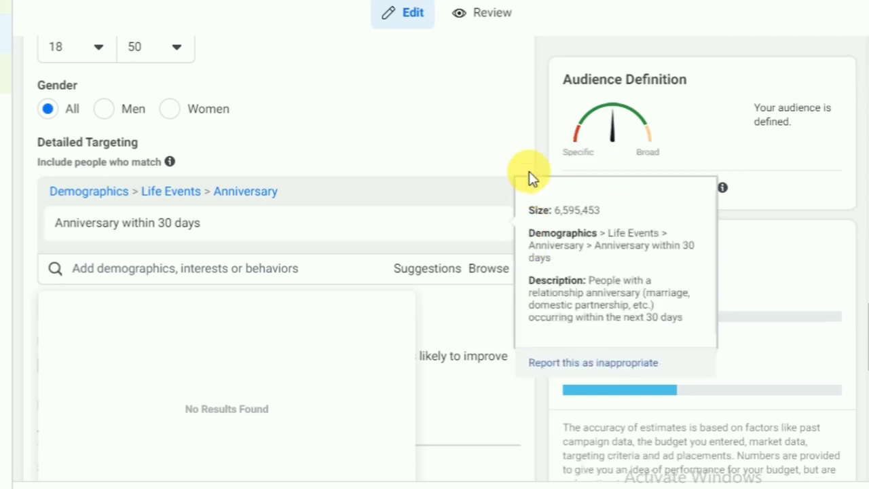
left_click(528, 230)
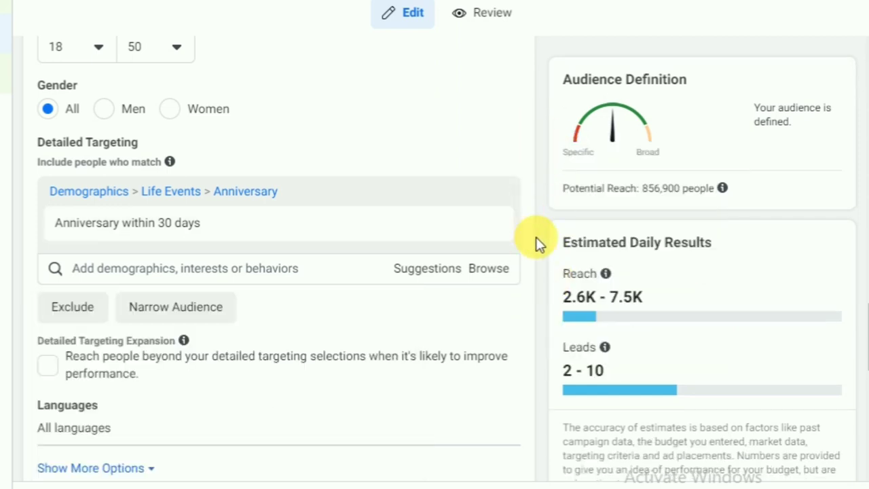
Check the Noida audience's potential reach and add the suggested Wedding anniversary interest to detailed targeting
scroll(536, 243, "up", 4)
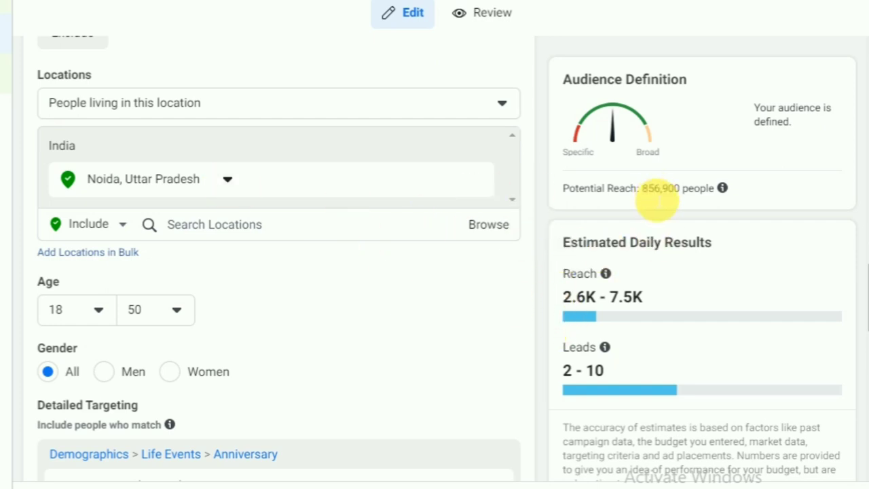
left_click_drag(643, 190, 679, 191)
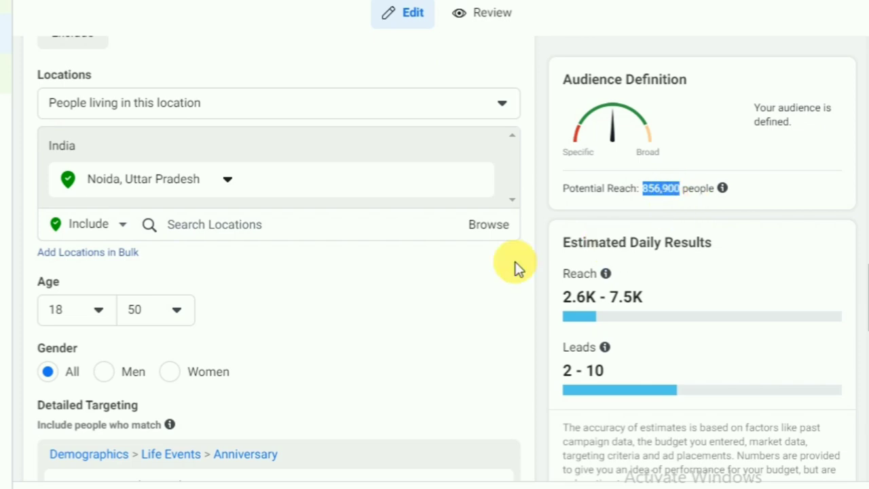
scroll(532, 316, "down", 1)
scroll(532, 316, "up", 1)
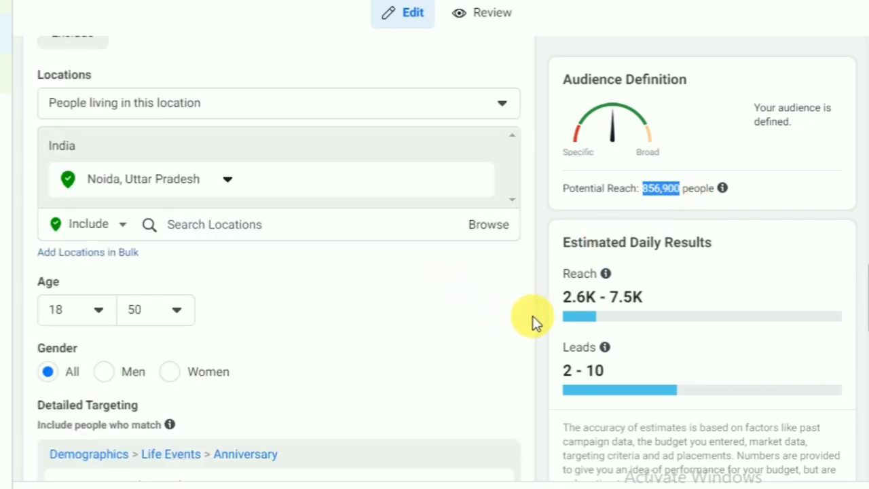
scroll(532, 316, "down", 3)
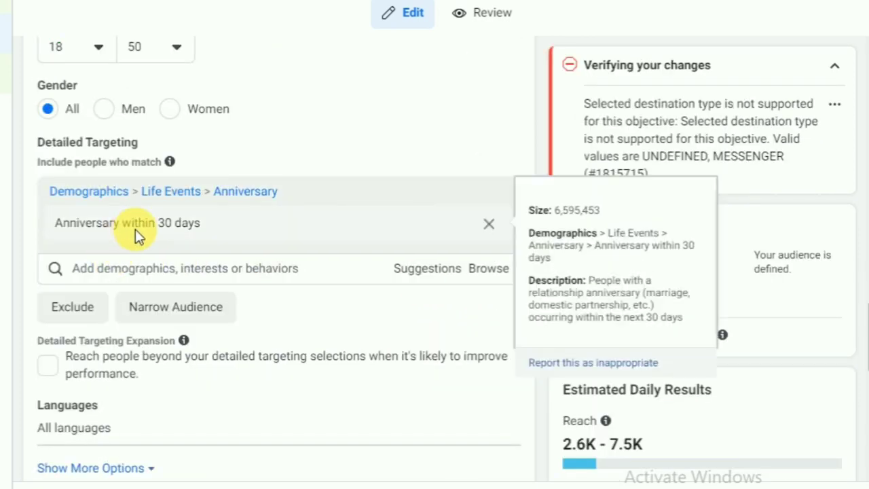
left_click(426, 272)
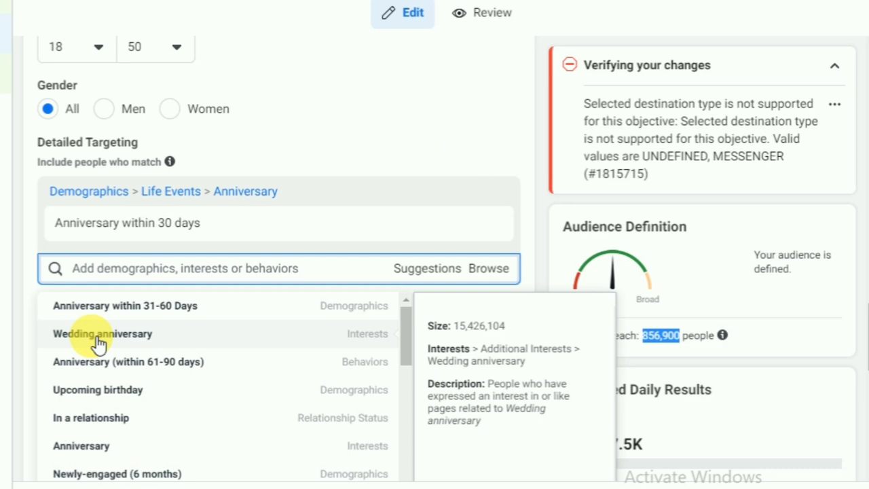
left_click_drag(642, 335, 675, 335)
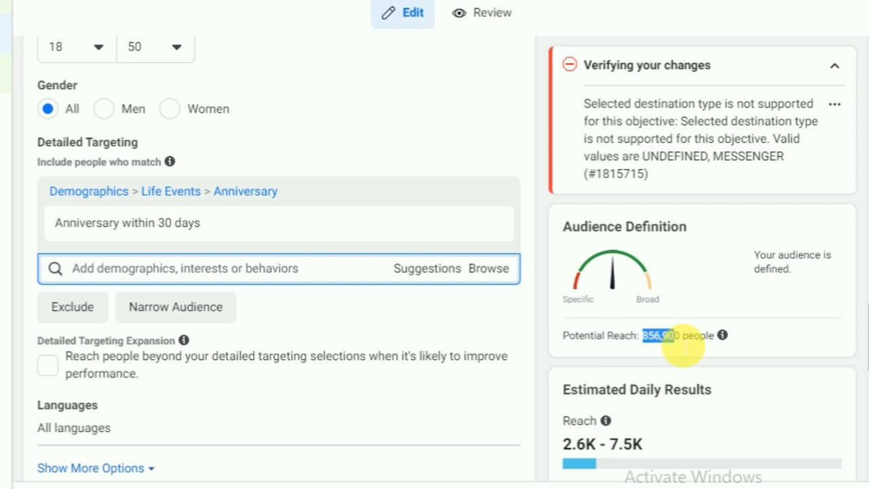
left_click(440, 273)
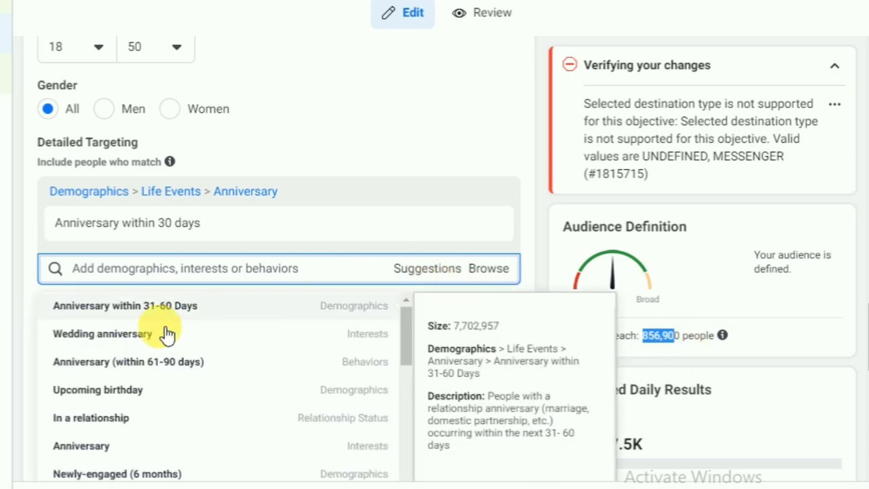
left_click(115, 343)
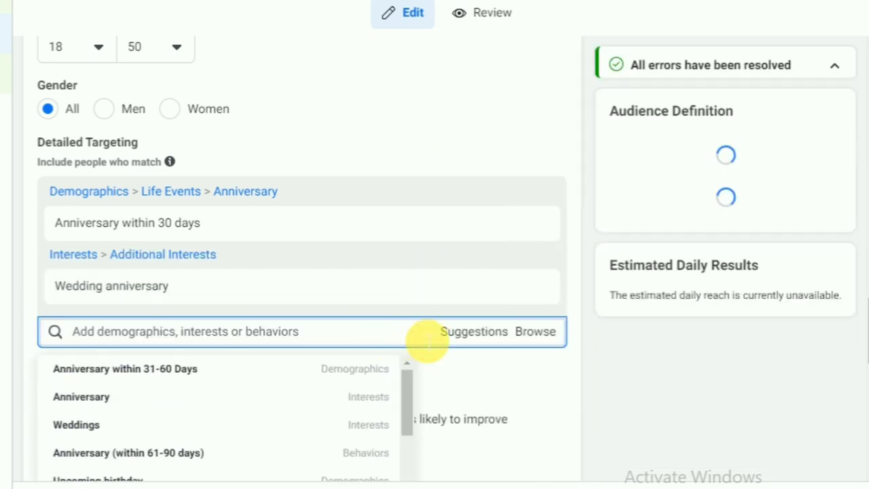
Browse the suggested birthday, gift and engagement audiences, and remove the Wedding anniversary interest from detailed targeting
scroll(421, 291, "down", 1)
left_click(422, 251)
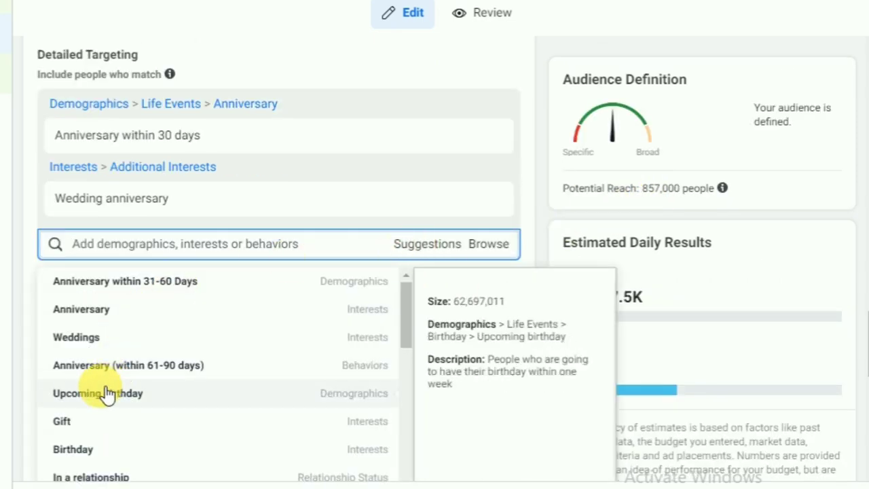
scroll(171, 410, "down", 2)
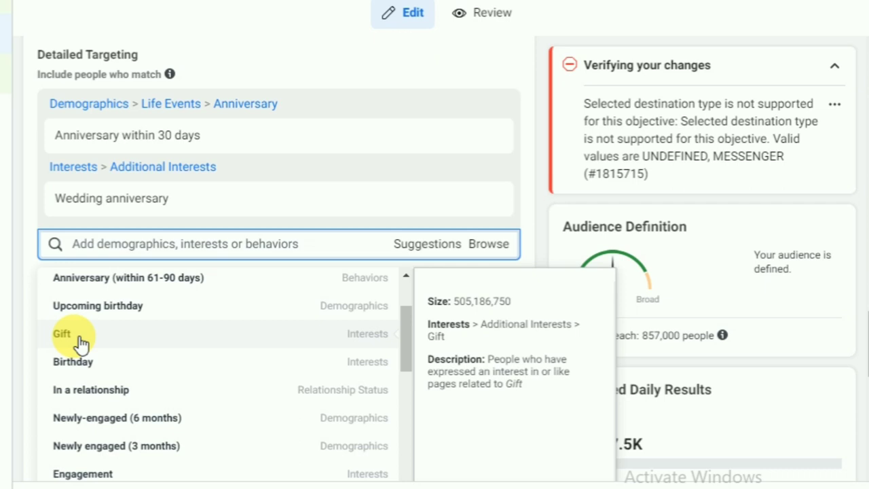
scroll(78, 343, "down", 1)
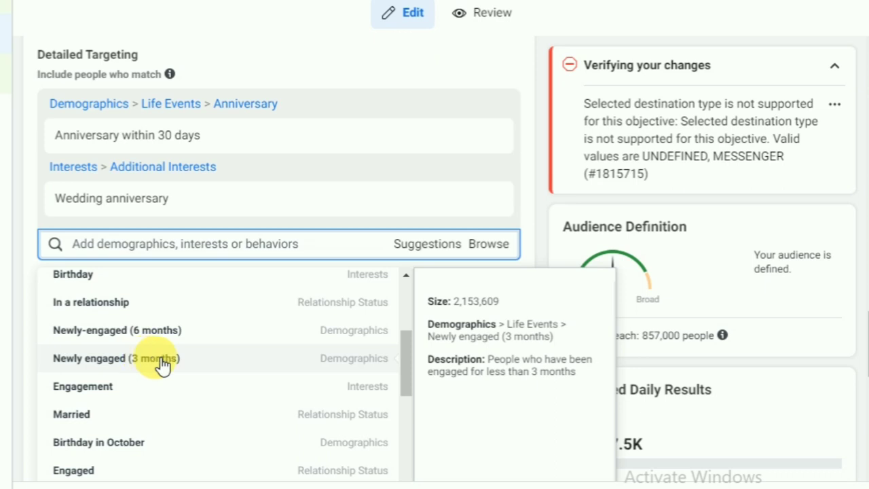
left_click(534, 218)
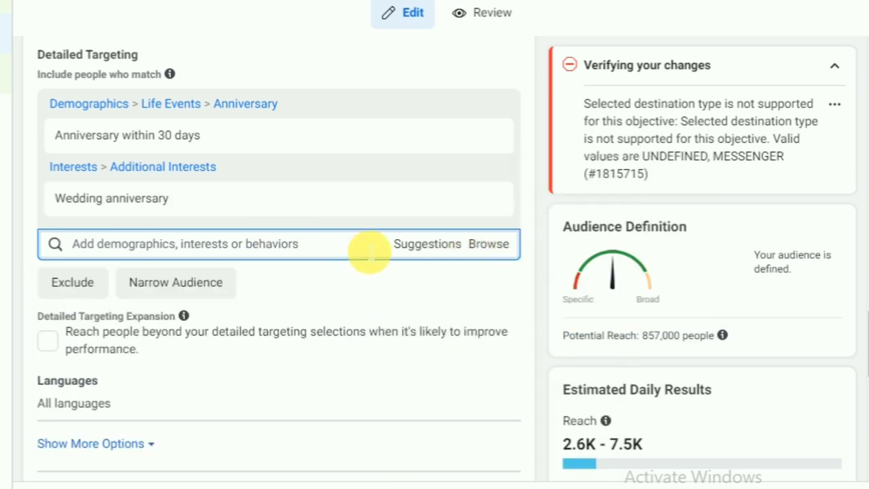
left_click(421, 248)
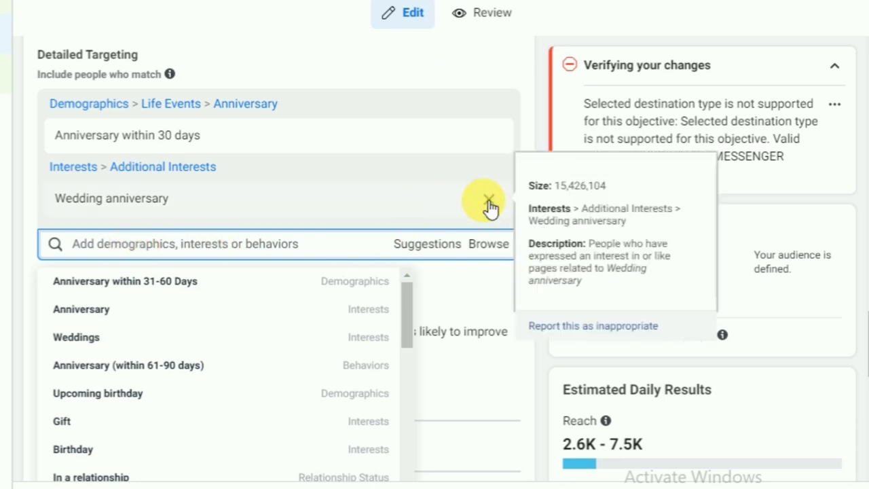
left_click(488, 199)
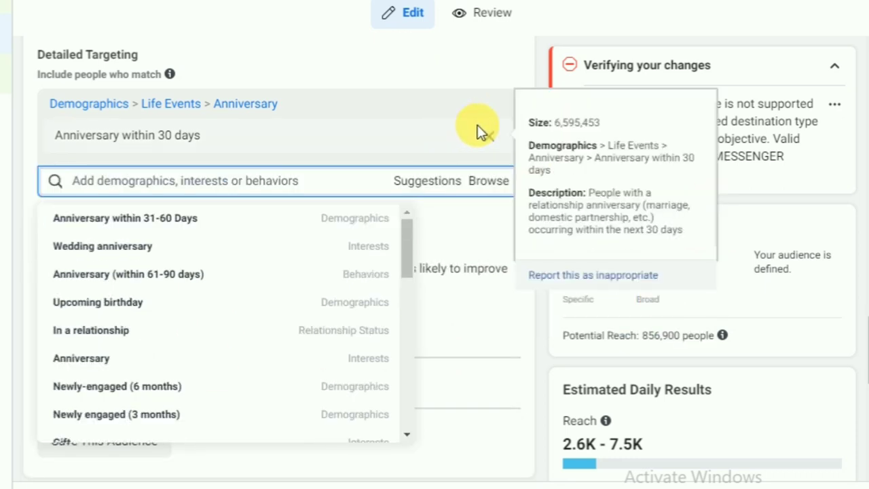
Remove the Anniversary within 30 days demographic from detailed targeting and close the suggestions list
left_click(490, 138)
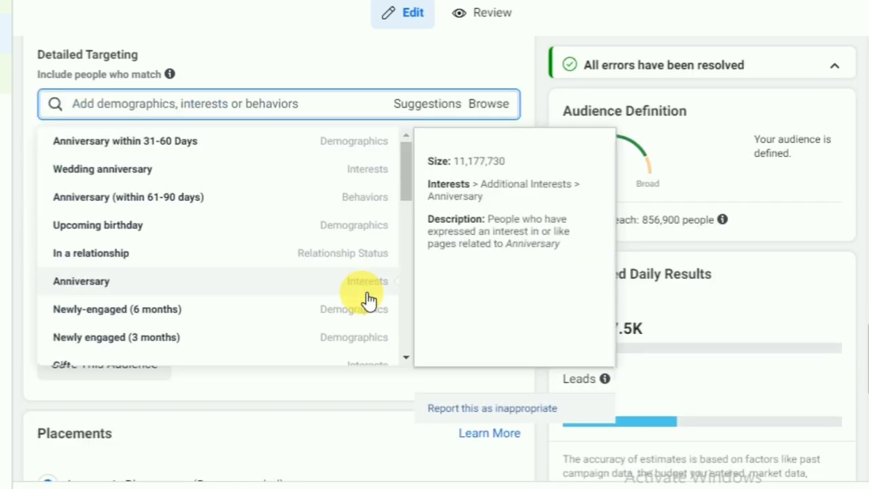
left_click(542, 111)
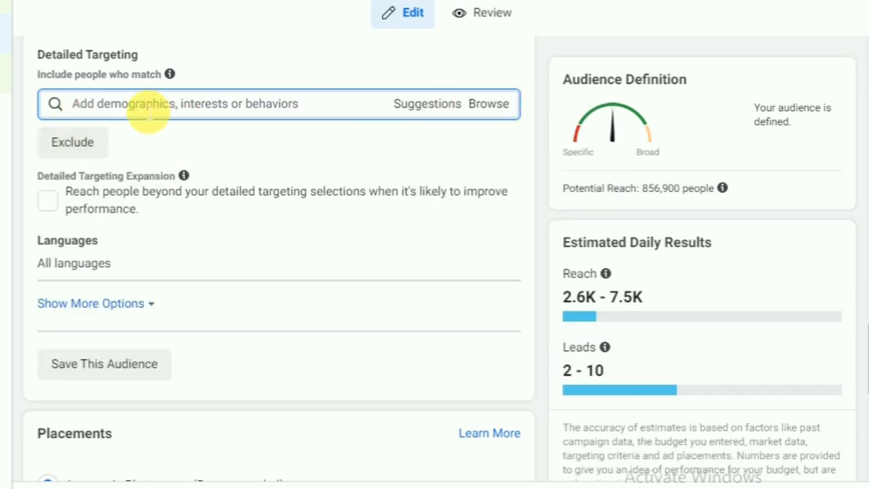
Search detailed targeting for "birthday" and add the Birthday in October demographic
type("birthday")
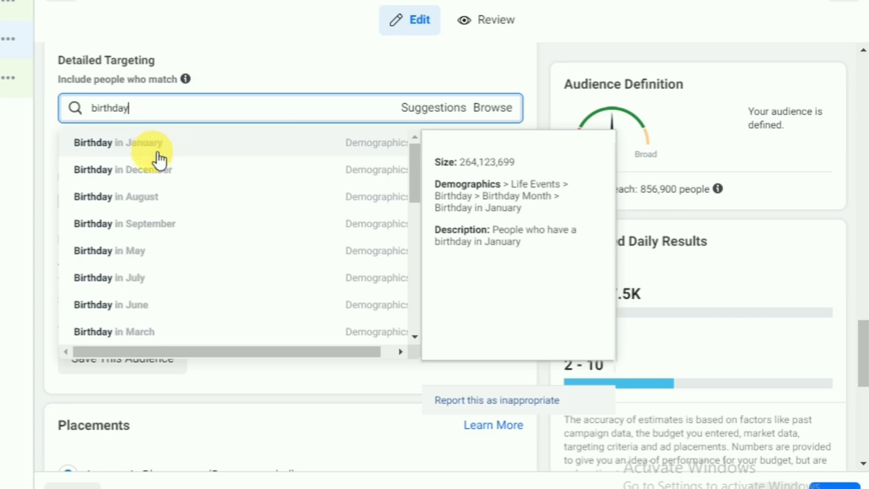
scroll(163, 217, "down", 3)
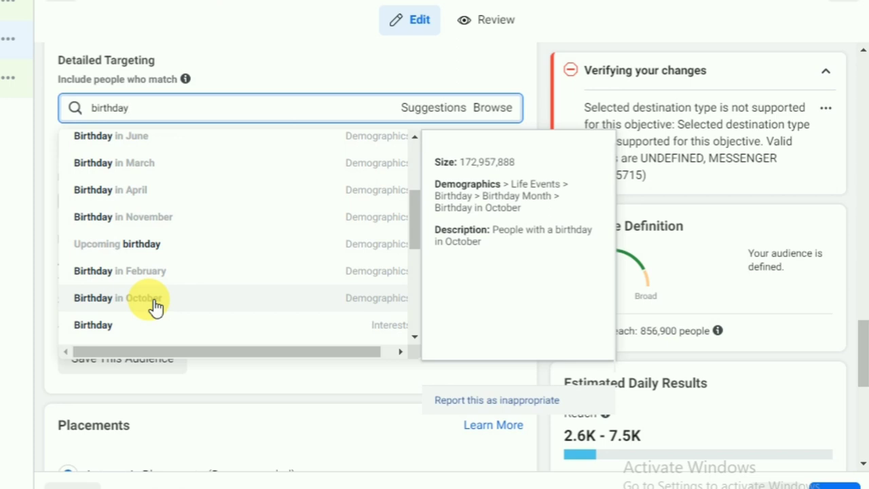
scroll(200, 301, "up", 3)
scroll(199, 301, "down", 3)
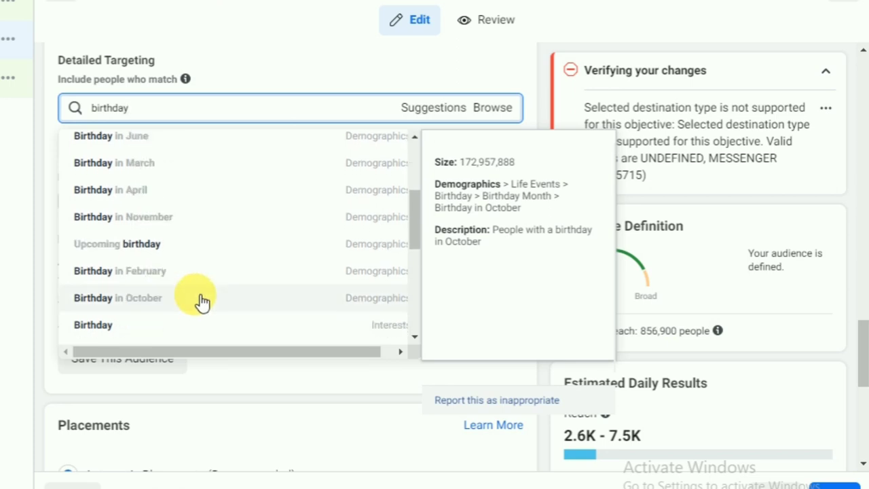
left_click(138, 304)
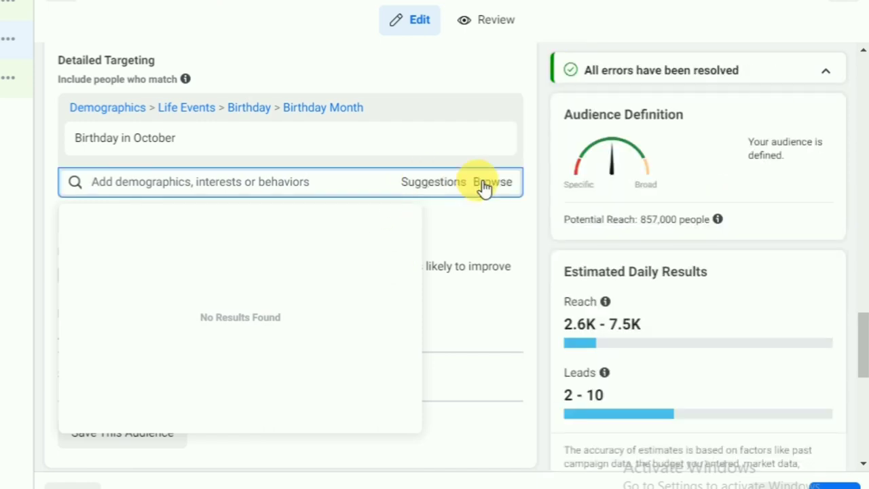
Browse the audiences suggested for Birthday in October, and remove that demographic from detailed targeting
left_click(433, 183)
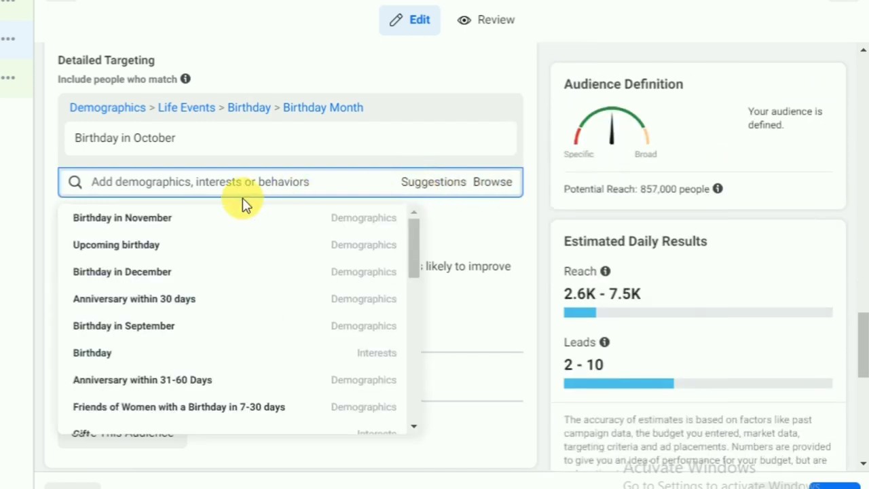
scroll(91, 355, "down", 1)
scroll(145, 300, "up", 1)
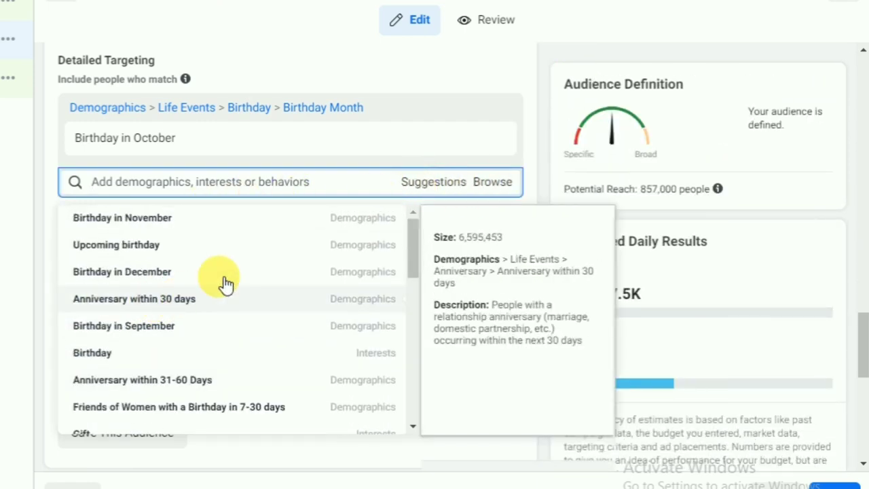
scroll(203, 289, "up", 1)
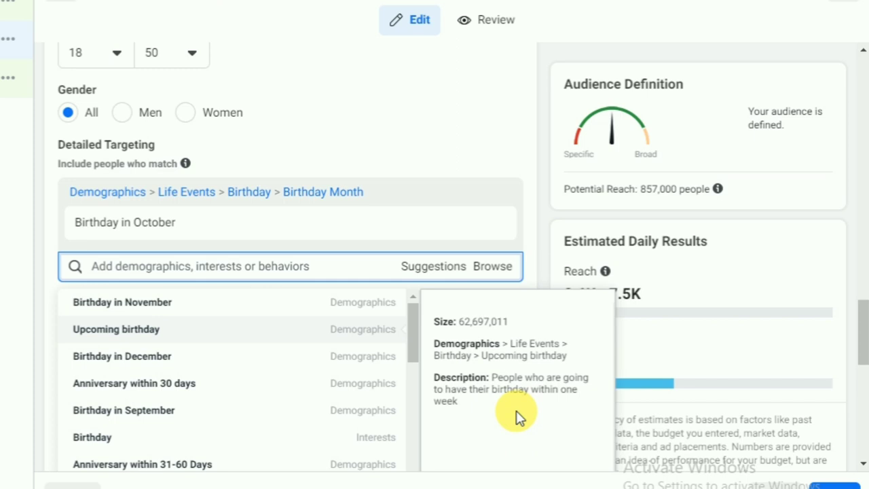
left_click(538, 240)
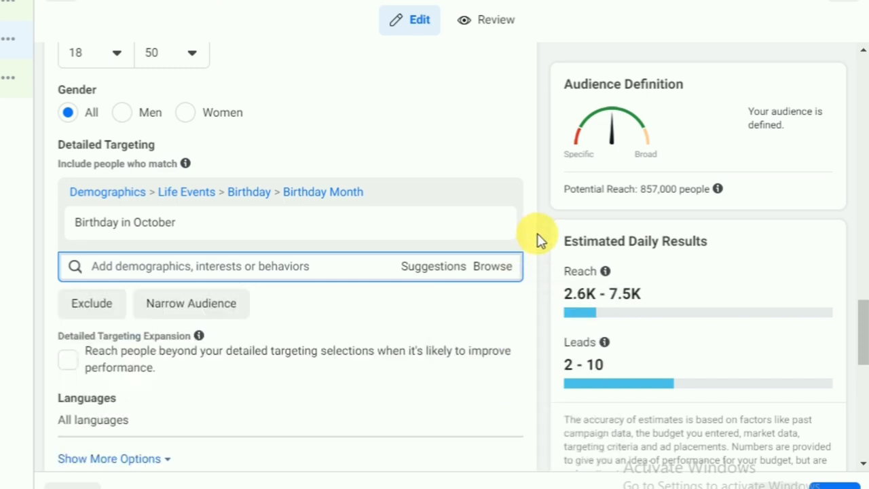
mouse_move(483, 227)
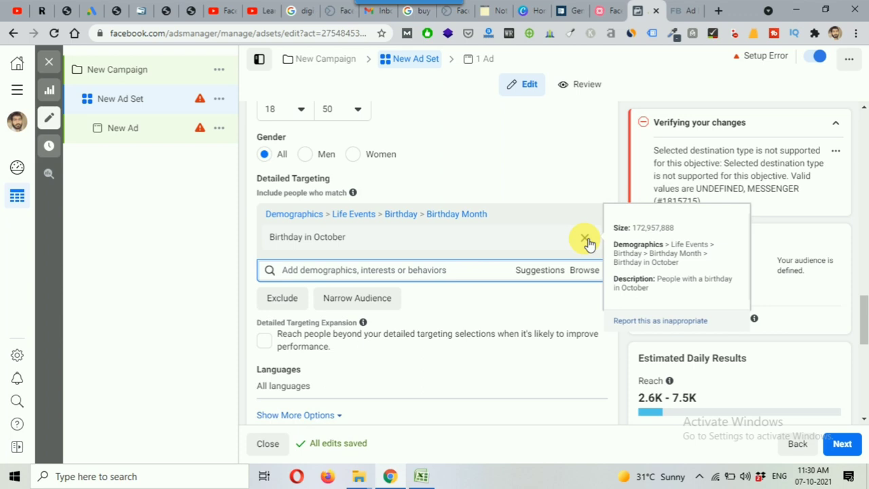
left_click(585, 240)
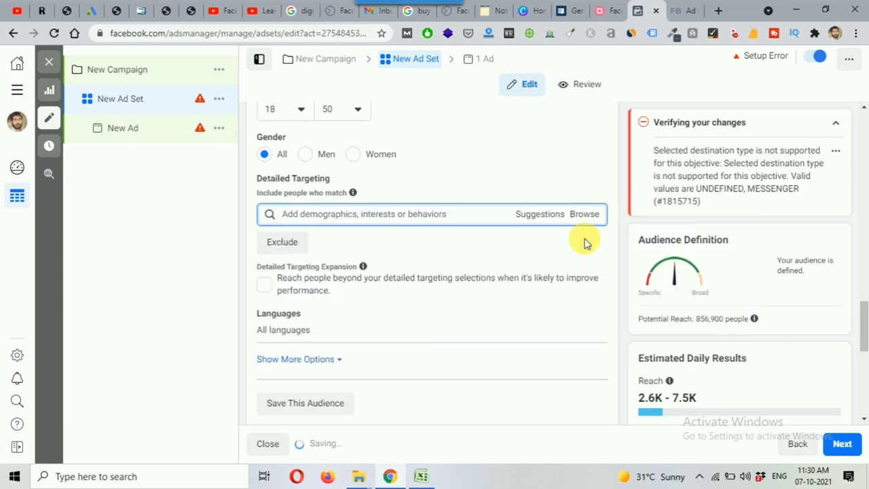
Check the bakery ads mind map in MindMeister, return to Ads Manager and open the New Ad's settings
left_click(597, 12)
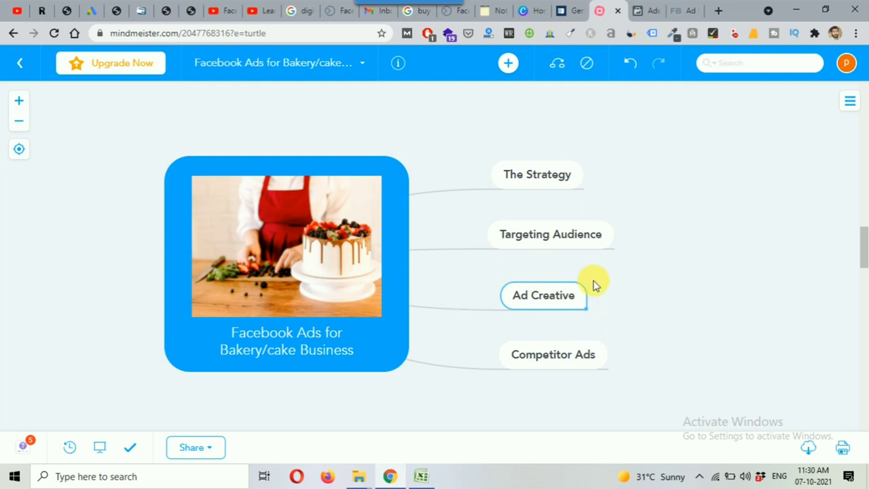
left_click(641, 12)
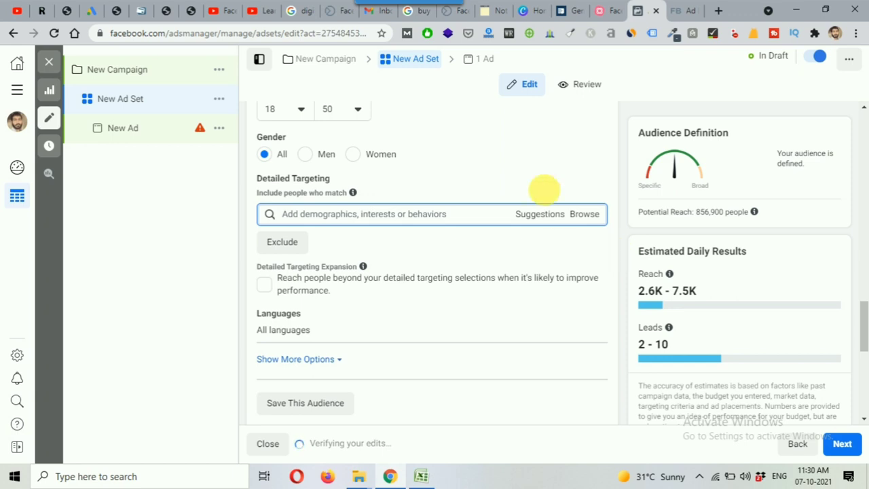
left_click(484, 58)
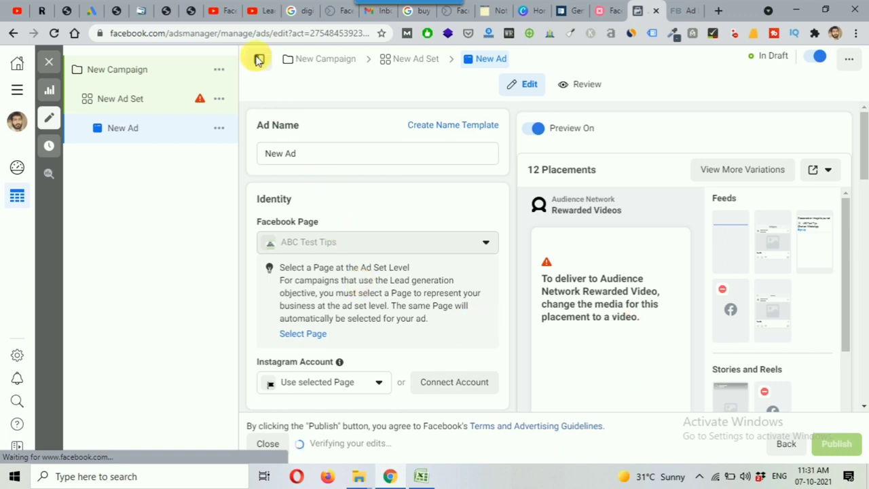
Look through the Learn Facebook Ads in Hindi playlist on YouTube and return to the ad in Ads Manager
left_click(253, 16)
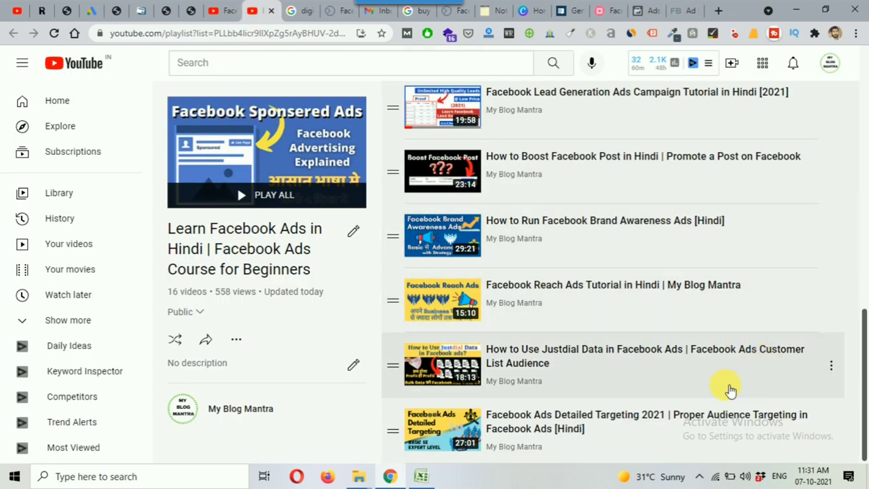
scroll(604, 375, "up", 1)
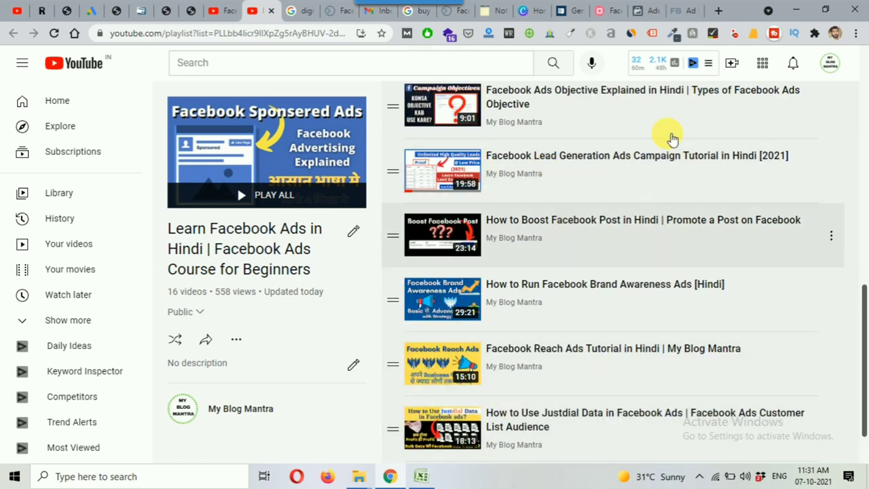
left_click(640, 11)
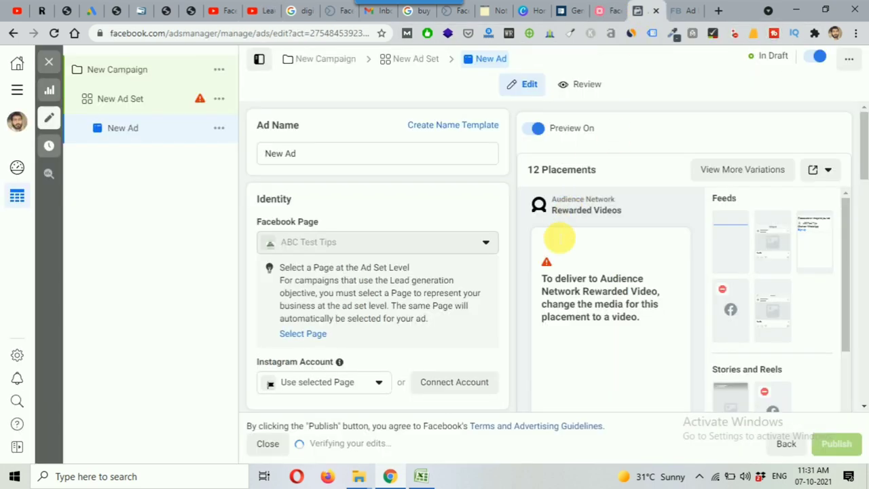
Review the mind map's topics in MindMeister and switch to the Mio Amore page in the Facebook Ad Library
left_click(603, 10)
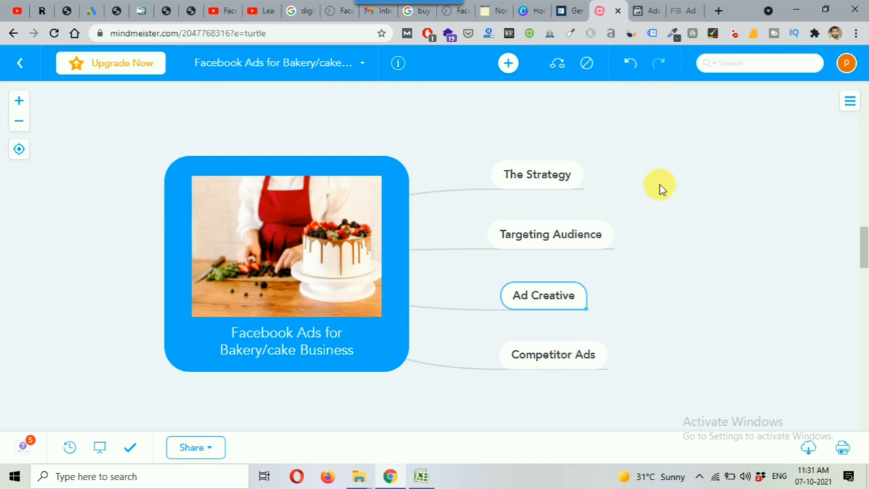
left_click(677, 13)
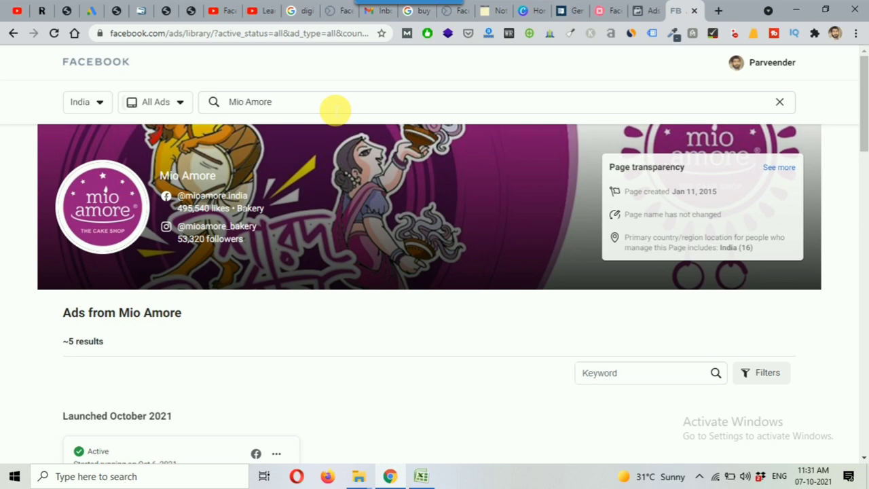
left_click(254, 11)
scroll(564, 288, "up", 5)
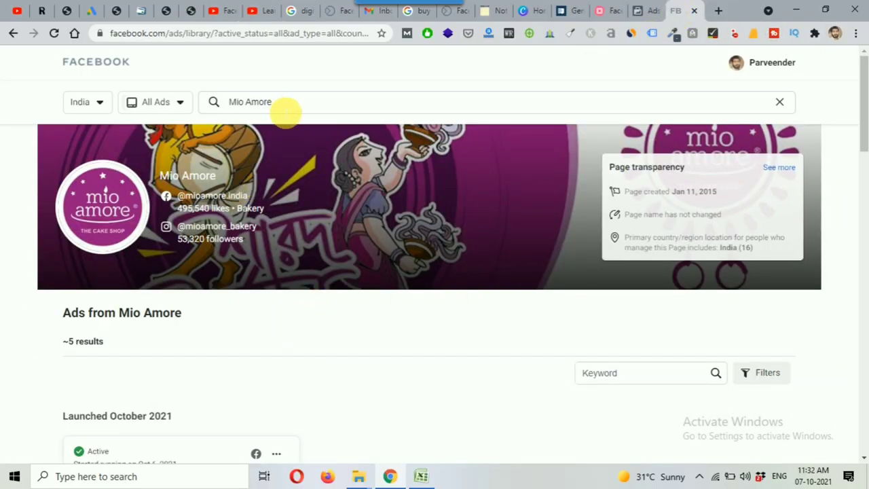
Show the advertiser suggestions for the Mio Amore search in the Ad Library and dismiss them
left_click(284, 104)
triple_click(283, 105)
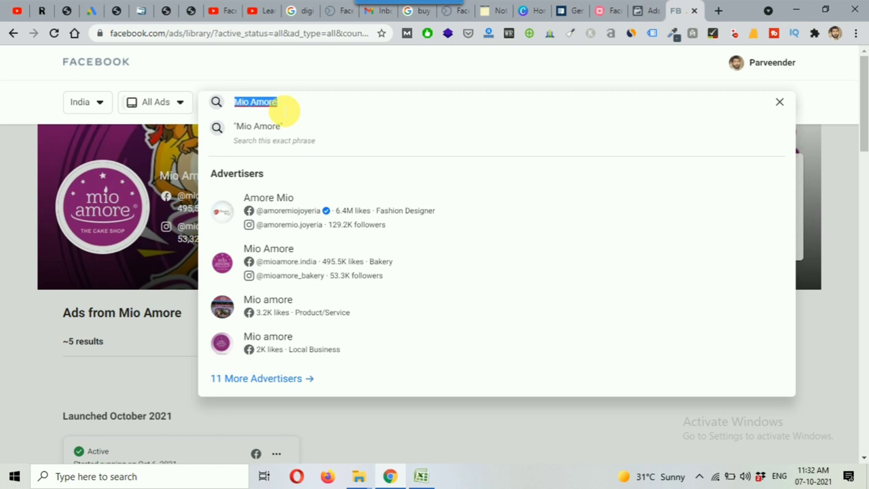
left_click(293, 108)
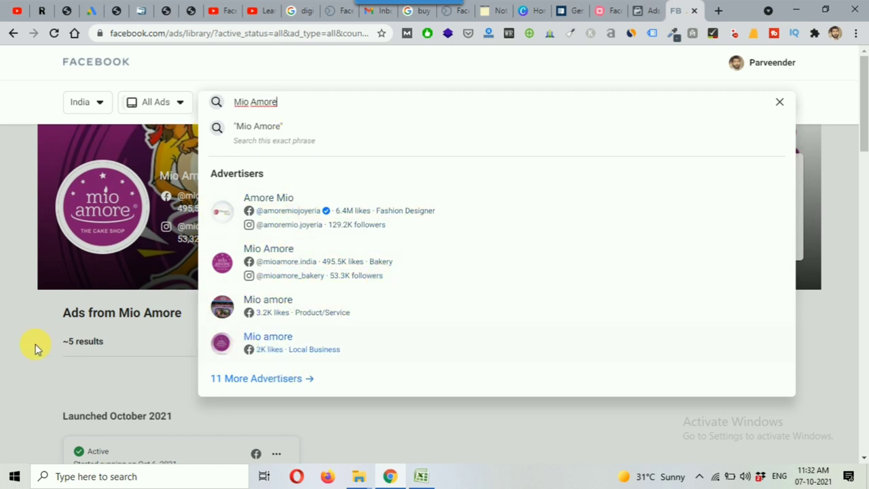
left_click(12, 339)
Examine Mio Amore's October and September 2021 ads, including their launch dates, ad copy, images and videos
scroll(133, 336, "down", 3)
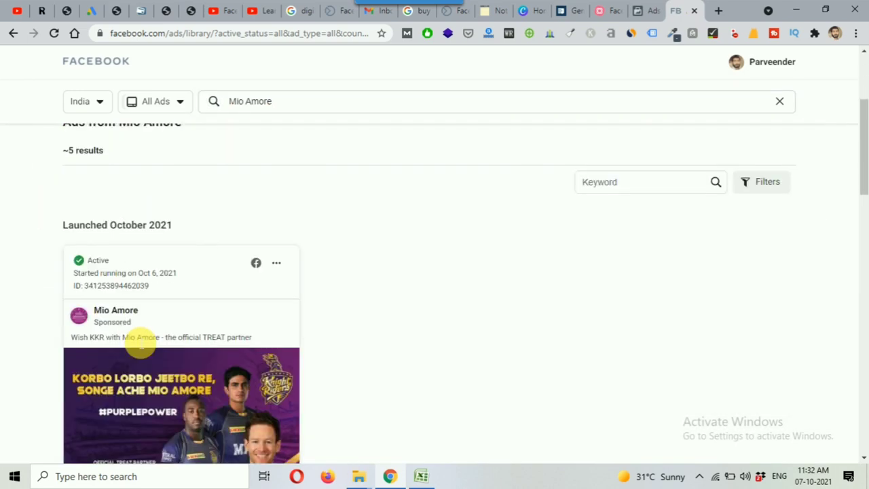
scroll(139, 342, "down", 3)
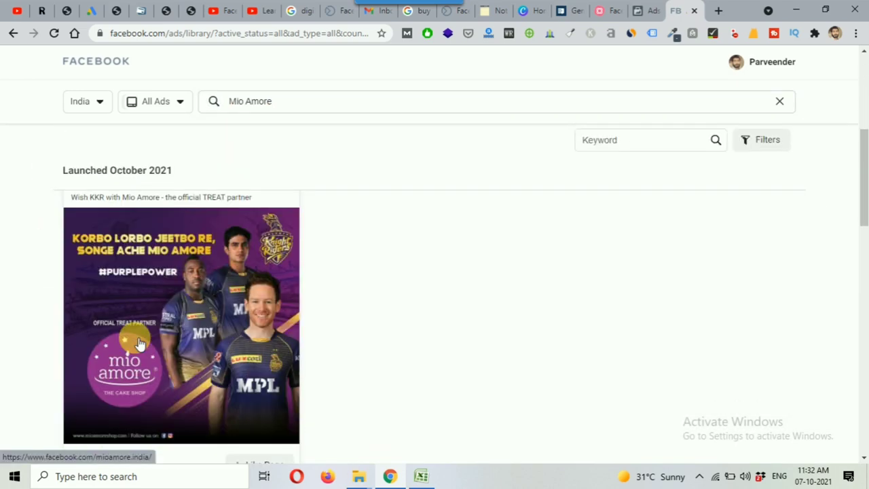
scroll(139, 343, "down", 6)
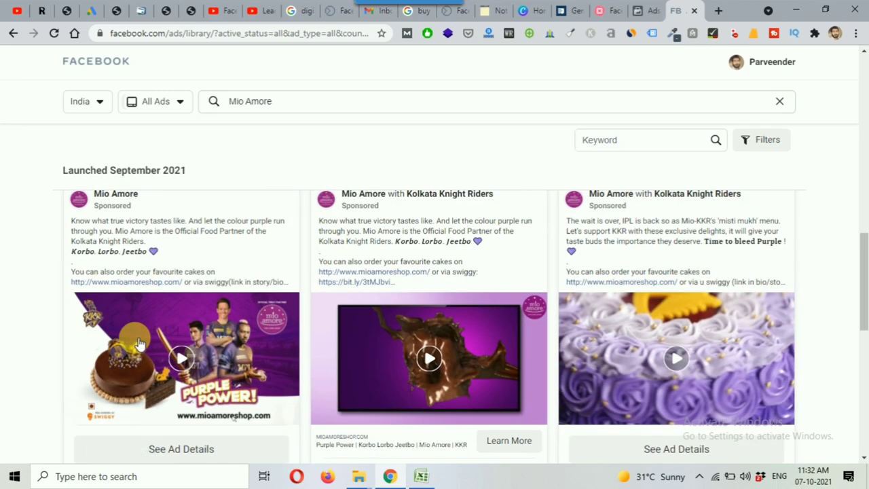
scroll(165, 281, "up", 1)
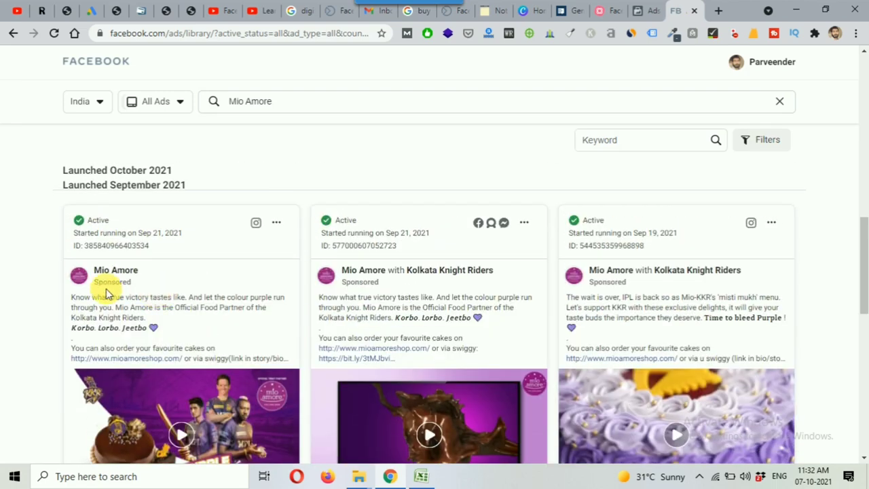
scroll(154, 229, "up", 1)
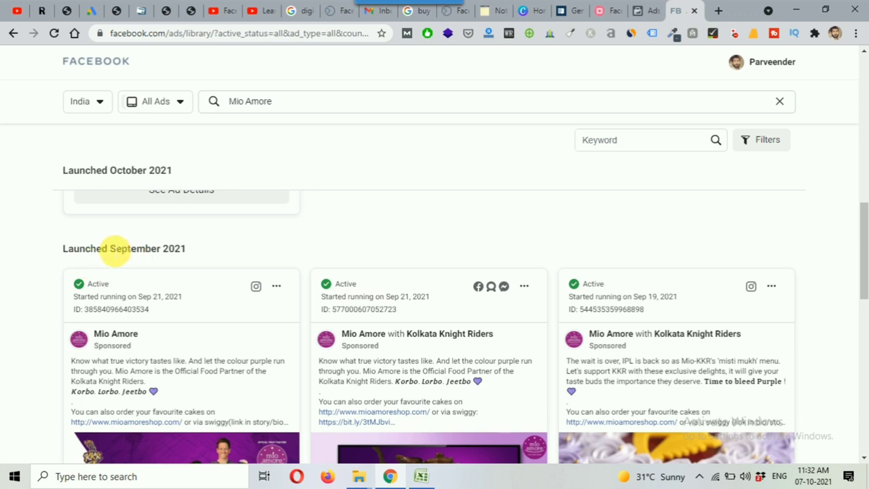
left_click_drag(110, 248, 155, 249)
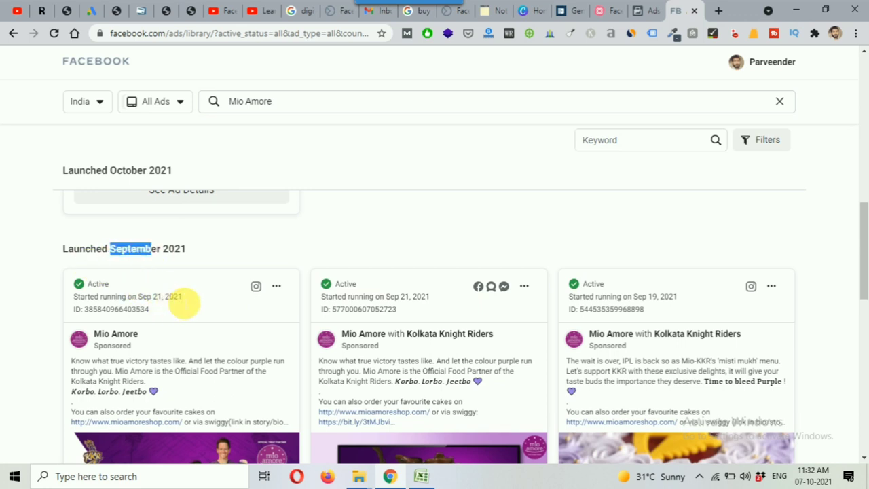
scroll(129, 261, "down", 2)
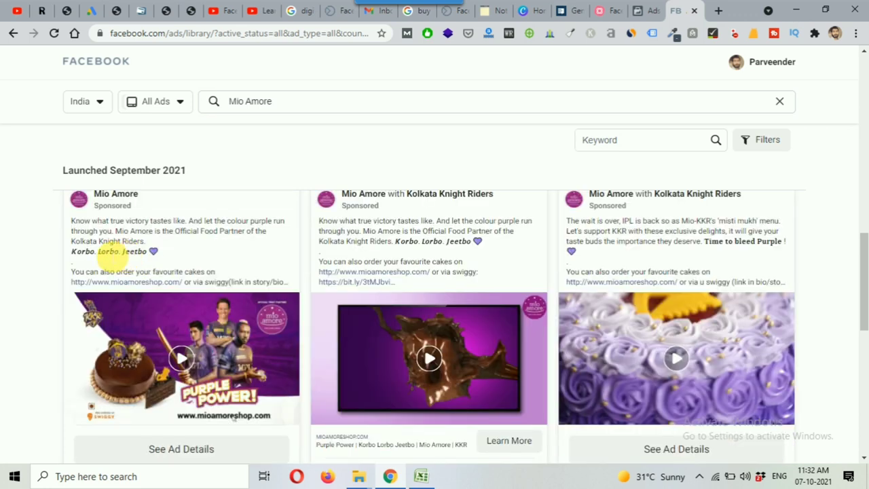
scroll(181, 393, "down", 1)
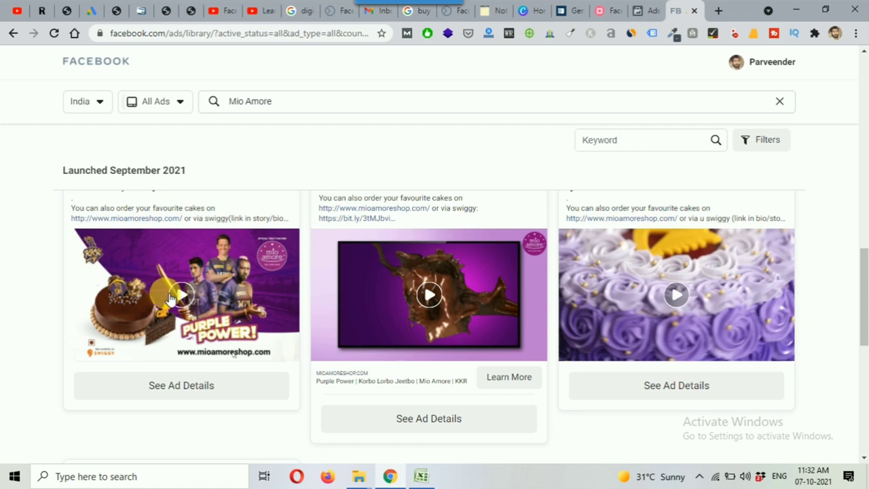
scroll(178, 304, "up", 1)
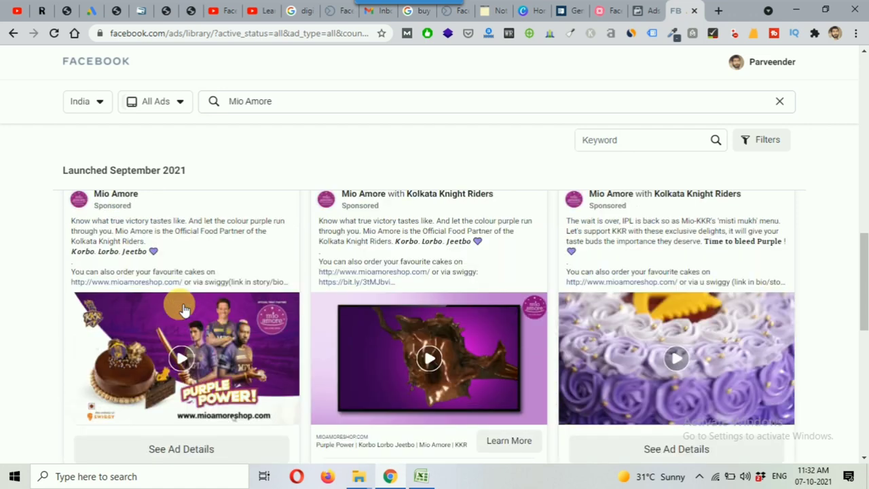
scroll(183, 309, "up", 1)
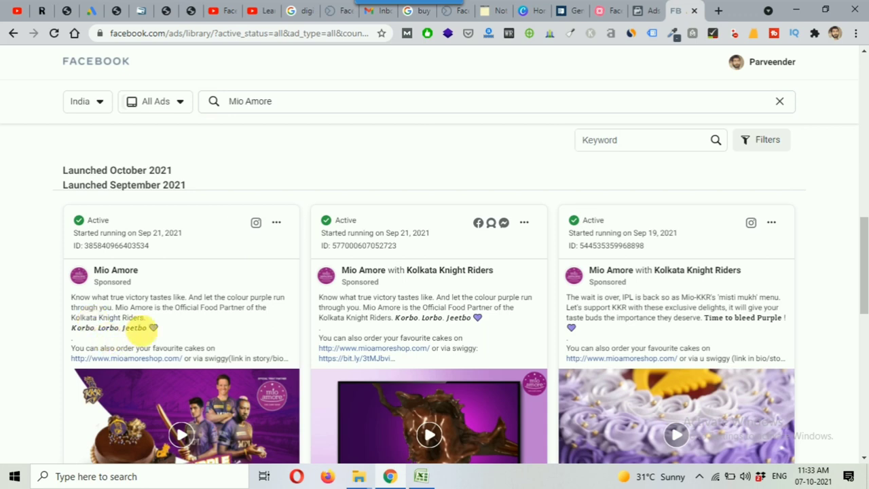
scroll(211, 377, "down", 1)
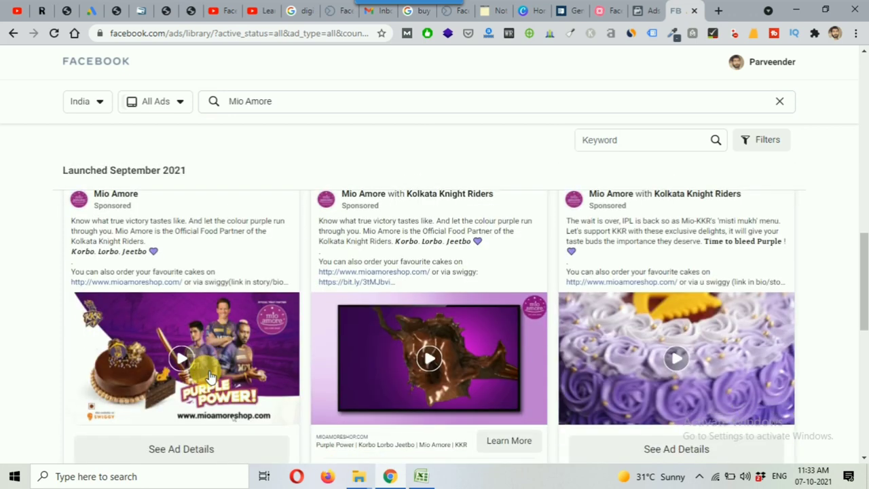